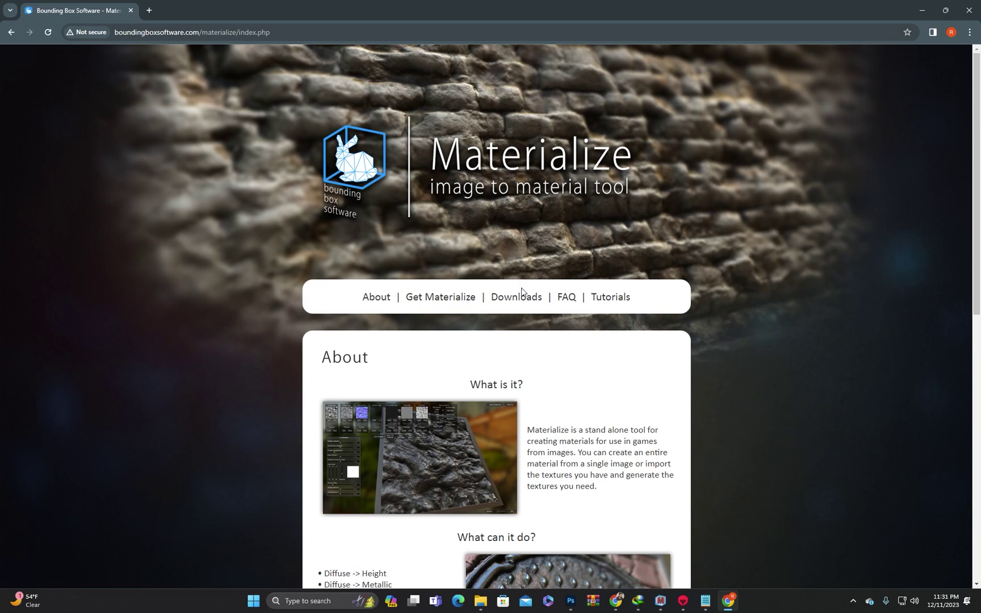
# - Go to the Materialize Downloads page listing the Windows 64-bit build and shader packs
pyautogui.click(520, 297)
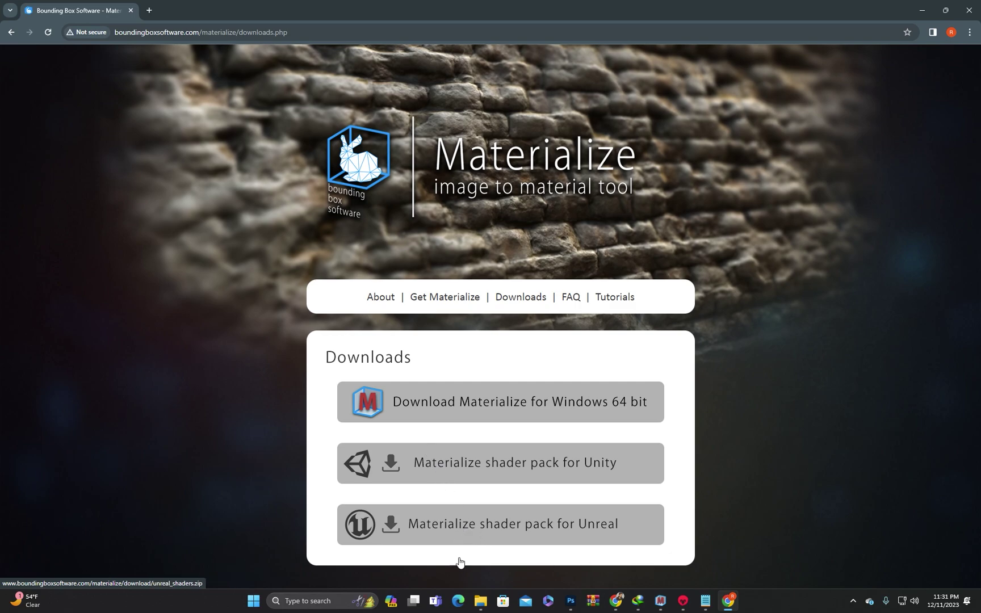
pyautogui.moveTo(481, 601)
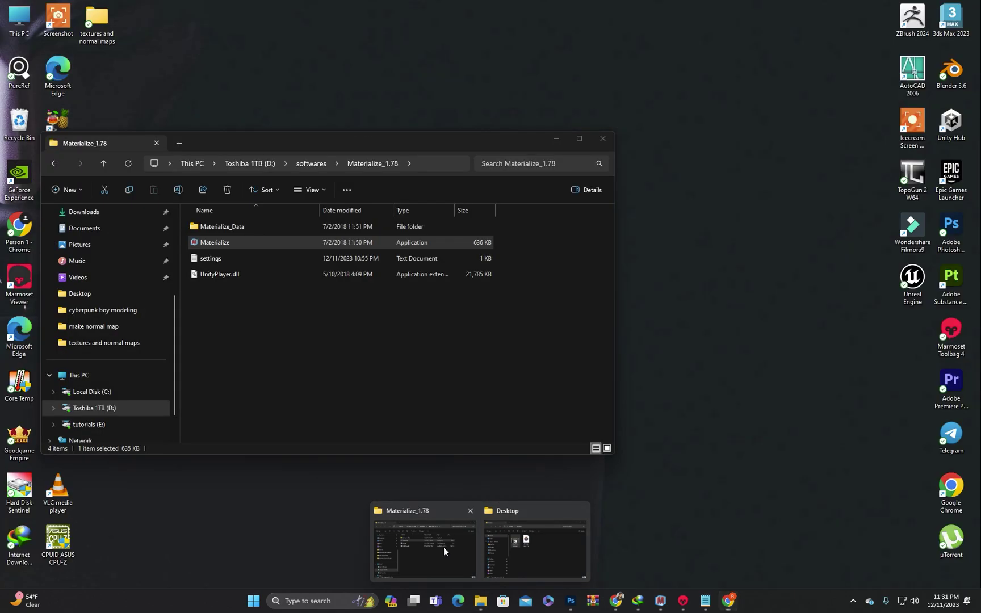
# - Launch Materialize from the extracted Materialize_1.78 folder window
pyautogui.click(443, 548)
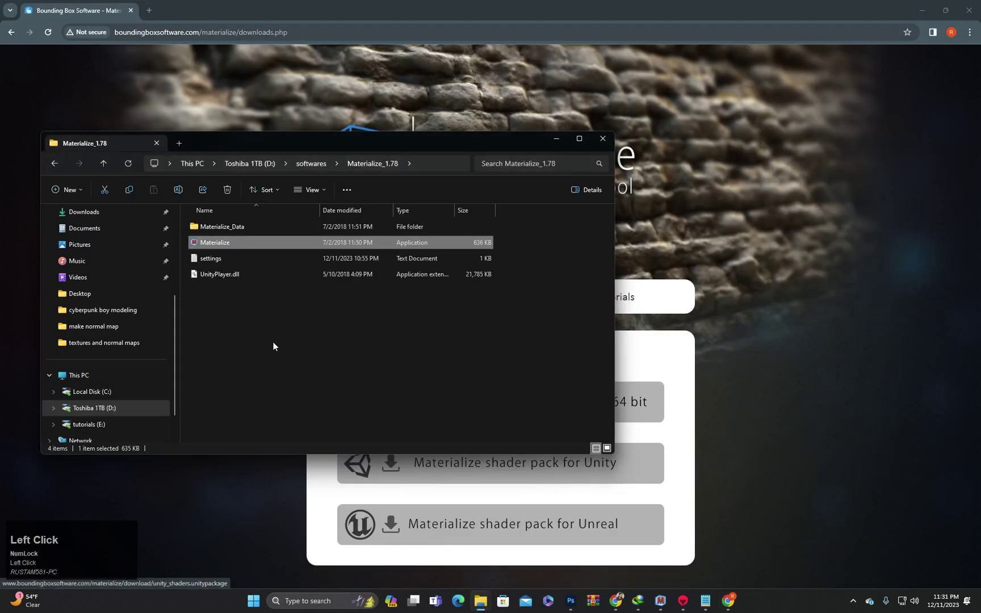
pyautogui.moveTo(302, 146); pyautogui.dragTo(338, 179)
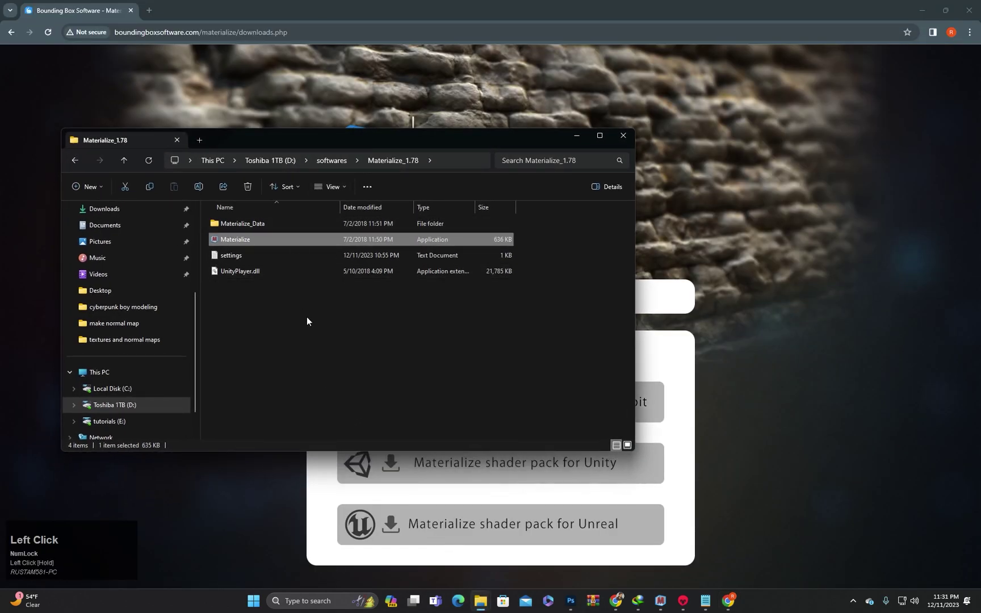
pyautogui.doubleClick(241, 239)
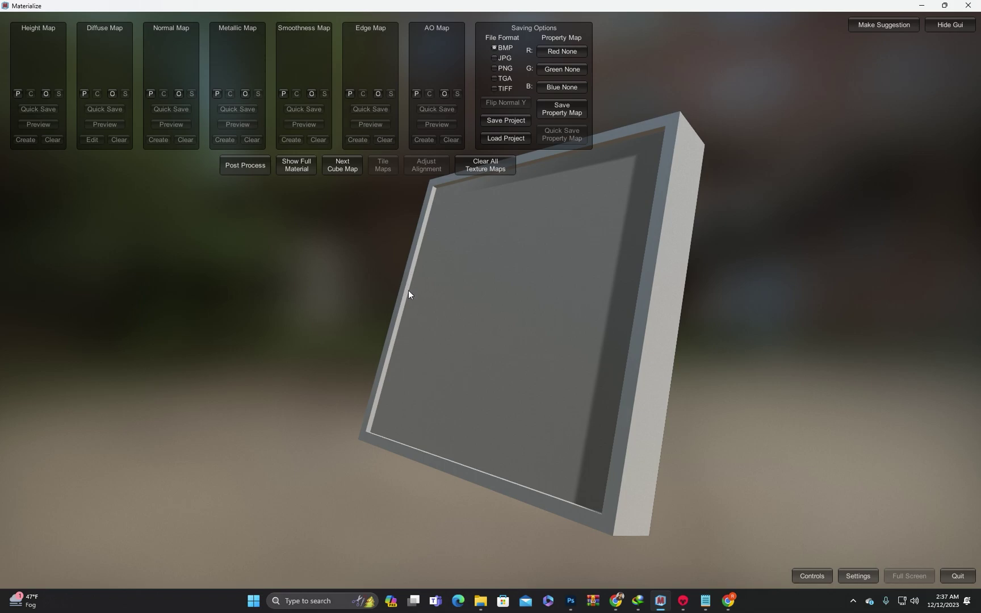
pyautogui.moveTo(378, 290)
pyautogui.mouseDown(button='right')
pyautogui.moveTo(482, 305)
pyautogui.moveTo(397, 294)
pyautogui.mouseUp(button='right')
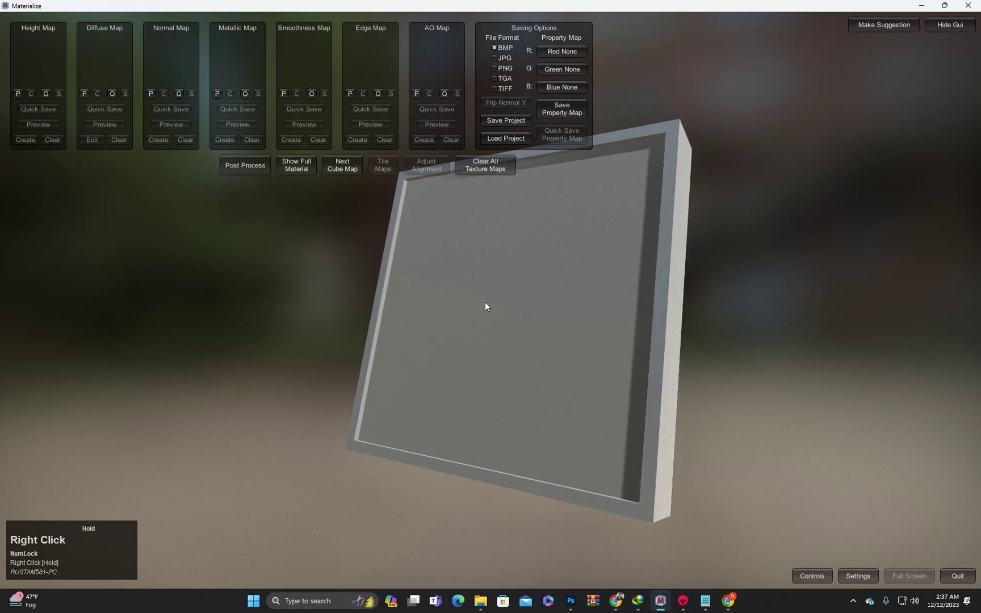
pyautogui.moveTo(398, 294); pyautogui.dragTo(399, 291, button='right')
pyautogui.moveTo(466, 311); pyautogui.dragTo(499, 330, button='middle')
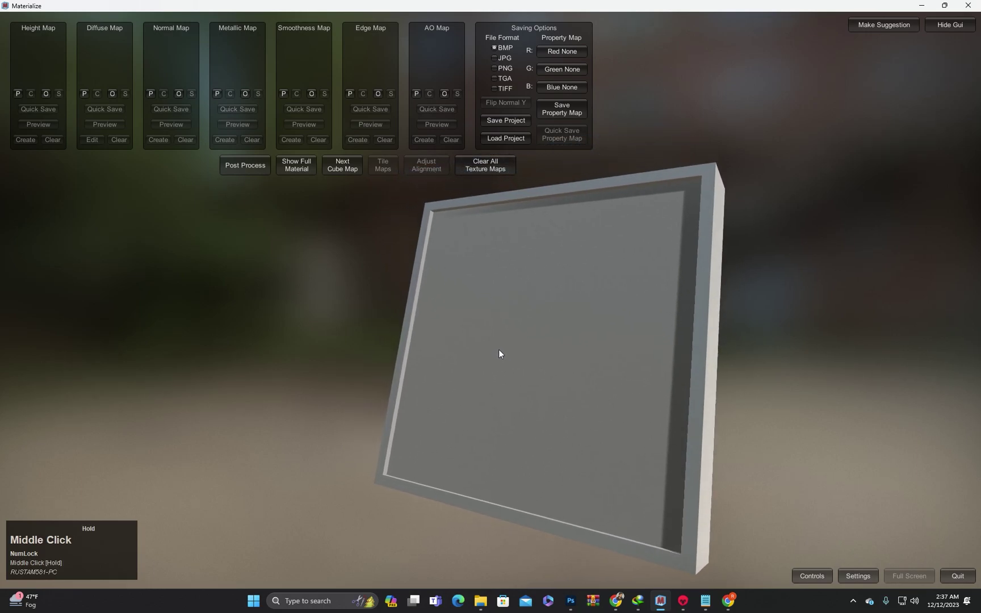
pyautogui.scroll(-1, 498, 330)
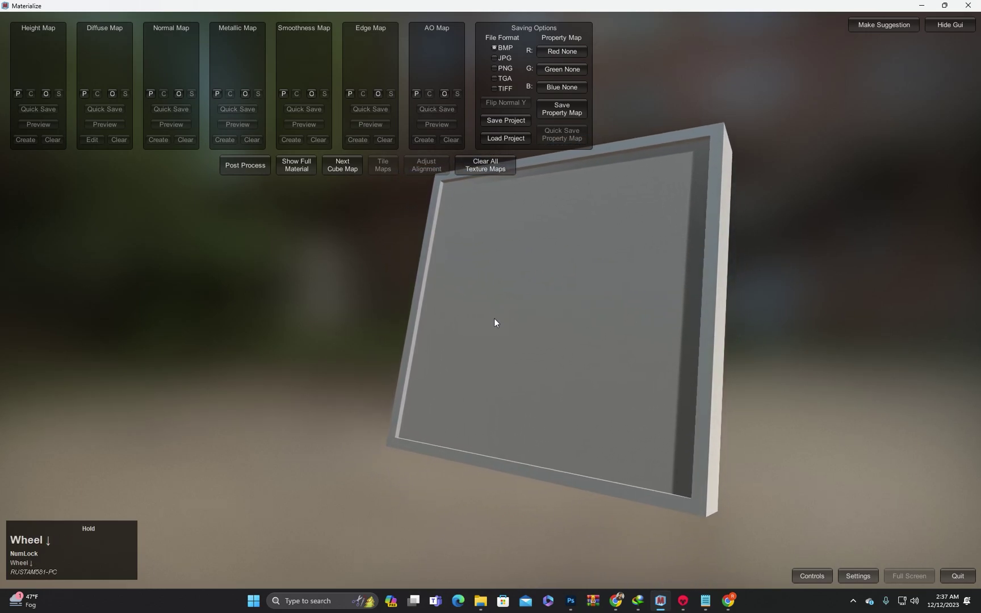
pyautogui.scroll(1, 555, 359)
pyautogui.scroll(-1, 555, 357)
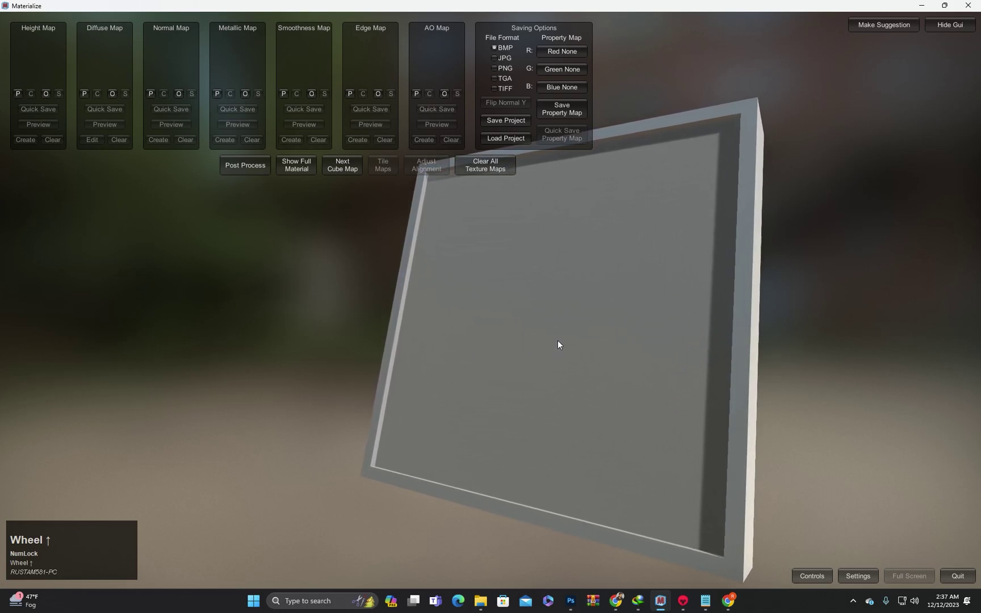
pyautogui.moveTo(527, 289); pyautogui.dragTo(541, 294, button='middle')
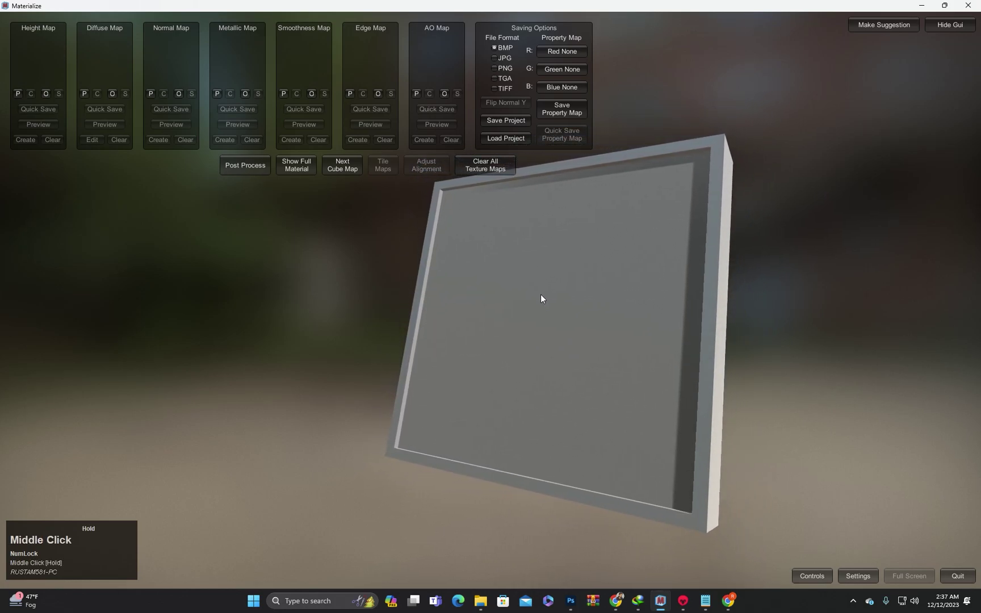
pyautogui.moveTo(541, 295)
pyautogui.mouseDown(button='right')
pyautogui.moveTo(535, 303)
pyautogui.moveTo(198, 201)
pyautogui.mouseUp(button='right')
pyautogui.middleClick(534, 307)
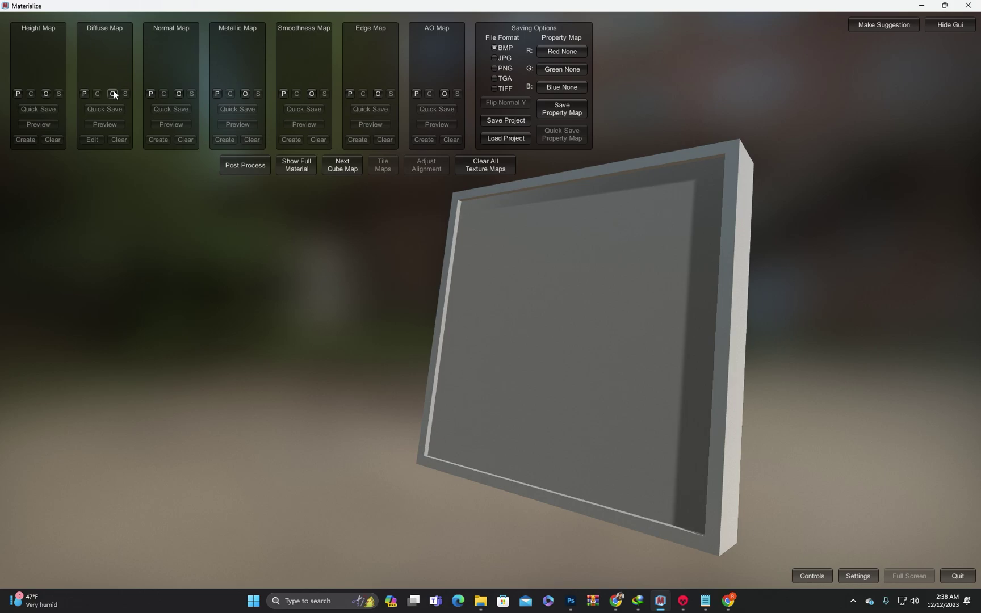
# - Load '76_concrete block wall texture-seamless.jpg' from the Desktop textures and normal maps folder as diffuse
pyautogui.click(114, 92)
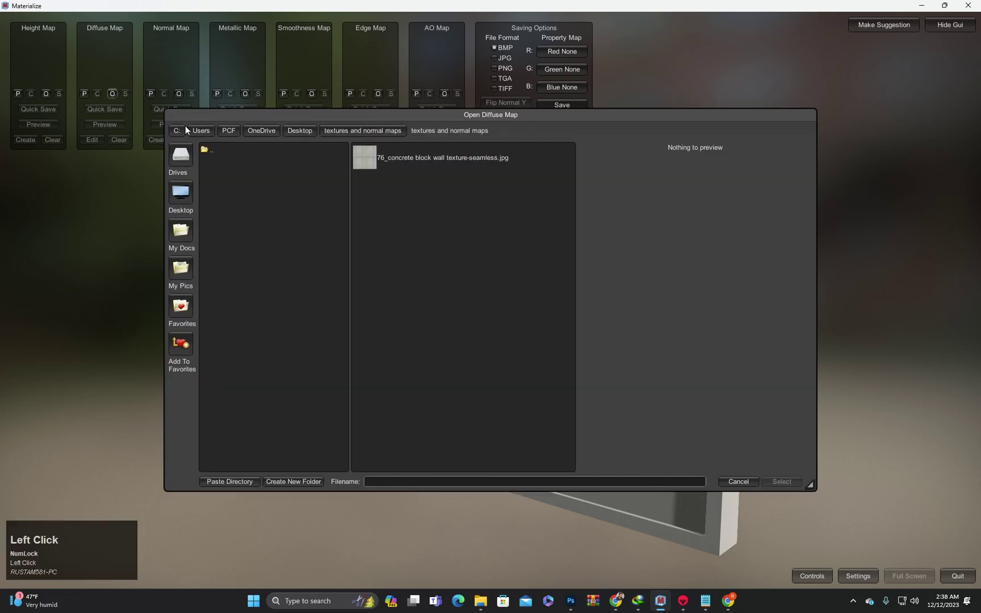
pyautogui.click(181, 194)
pyautogui.click(247, 165)
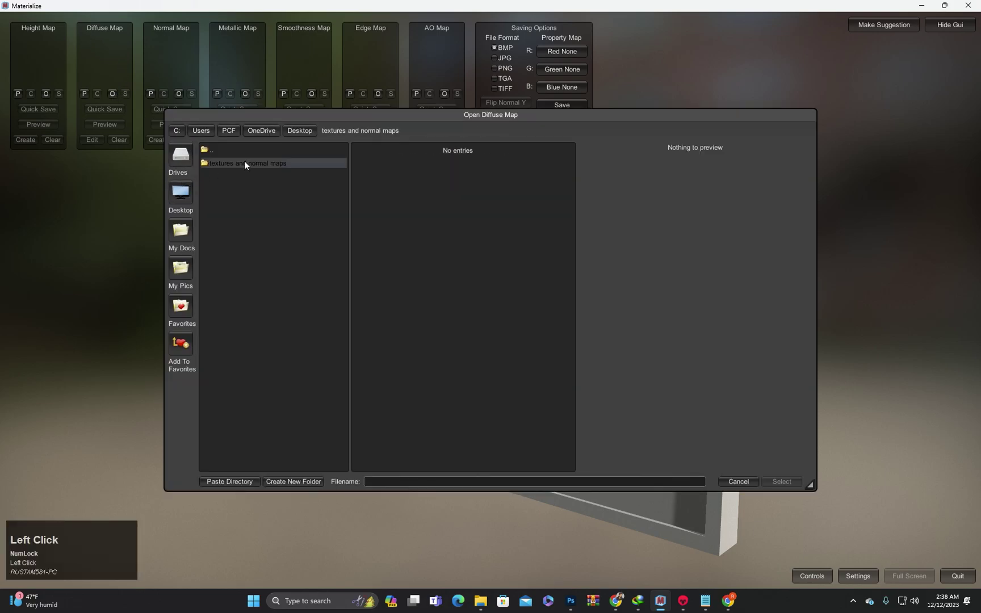
pyautogui.click(244, 161)
pyautogui.click(393, 159)
pyautogui.doubleClick(393, 158)
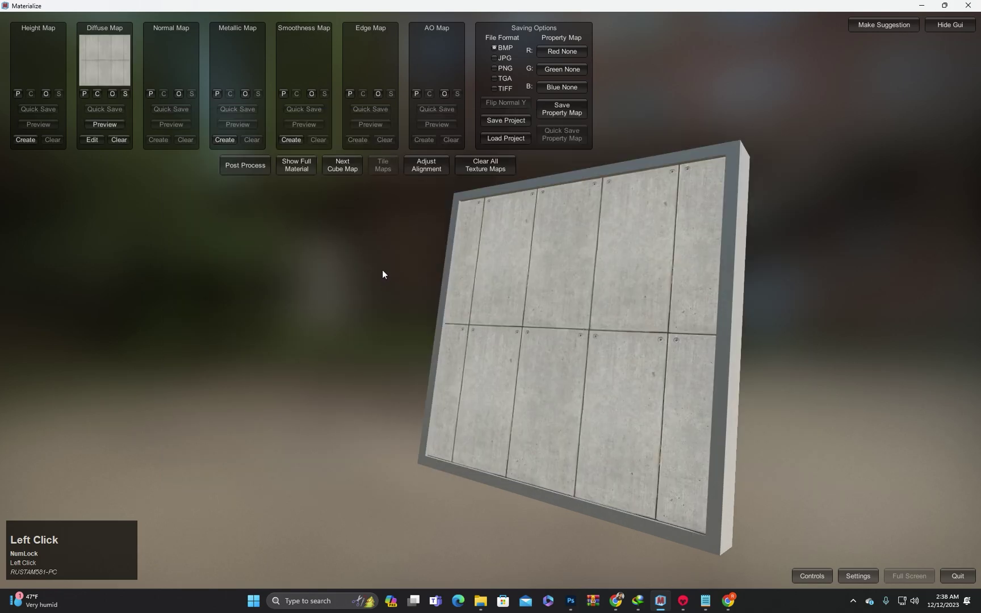
pyautogui.scroll(2, 382, 273)
pyautogui.moveTo(384, 251)
pyautogui.mouseDown(button='right')
pyautogui.moveTo(567, 372)
pyautogui.moveTo(613, 334)
pyautogui.mouseUp(button='right')
pyautogui.scroll(2, 564, 373)
pyautogui.moveTo(613, 334); pyautogui.dragTo(608, 316, button='middle')
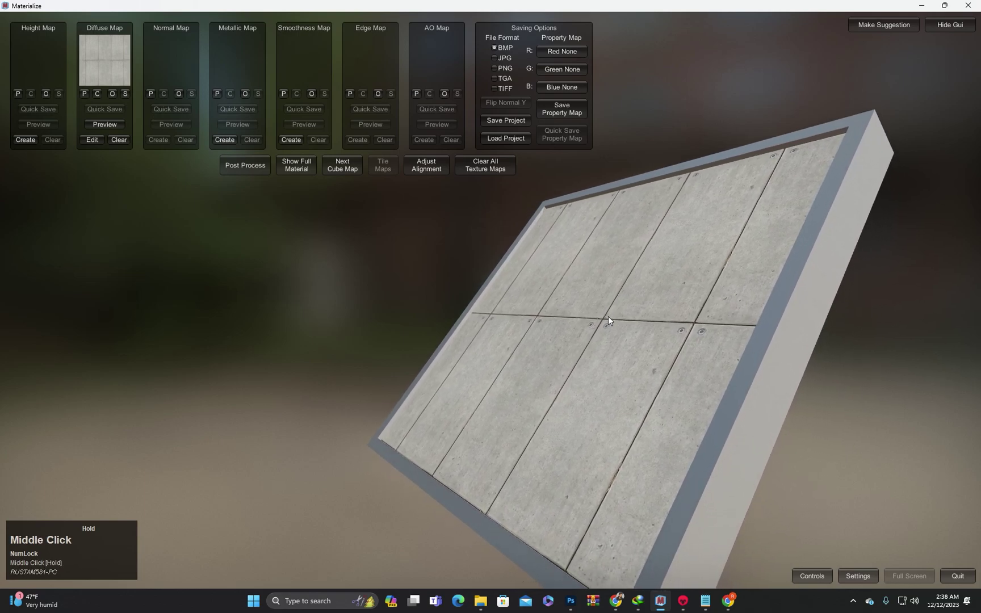
pyautogui.moveTo(607, 317); pyautogui.dragTo(607, 318, button='right')
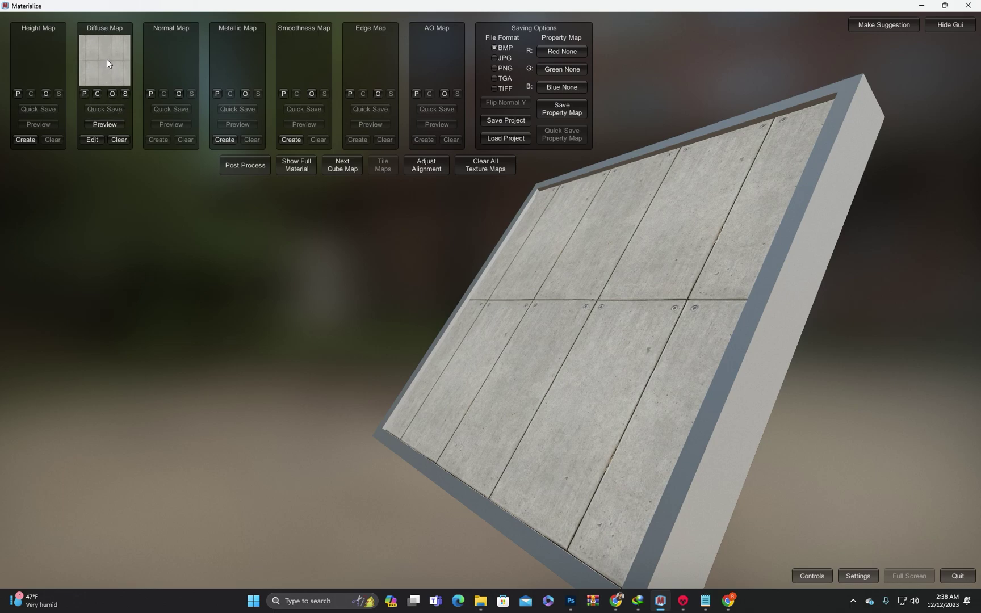
pyautogui.click(98, 94)
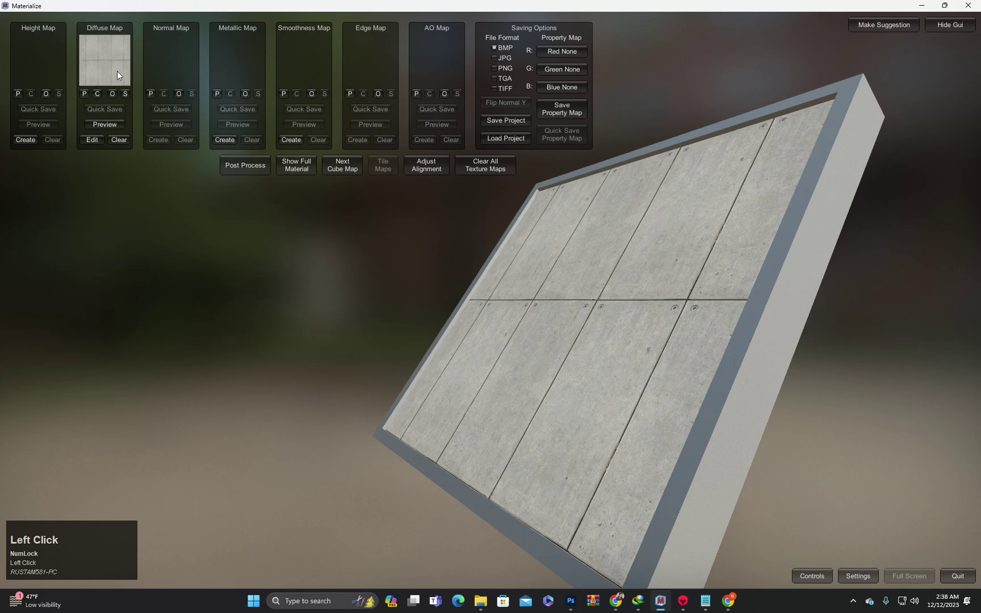
pyautogui.click(17, 93)
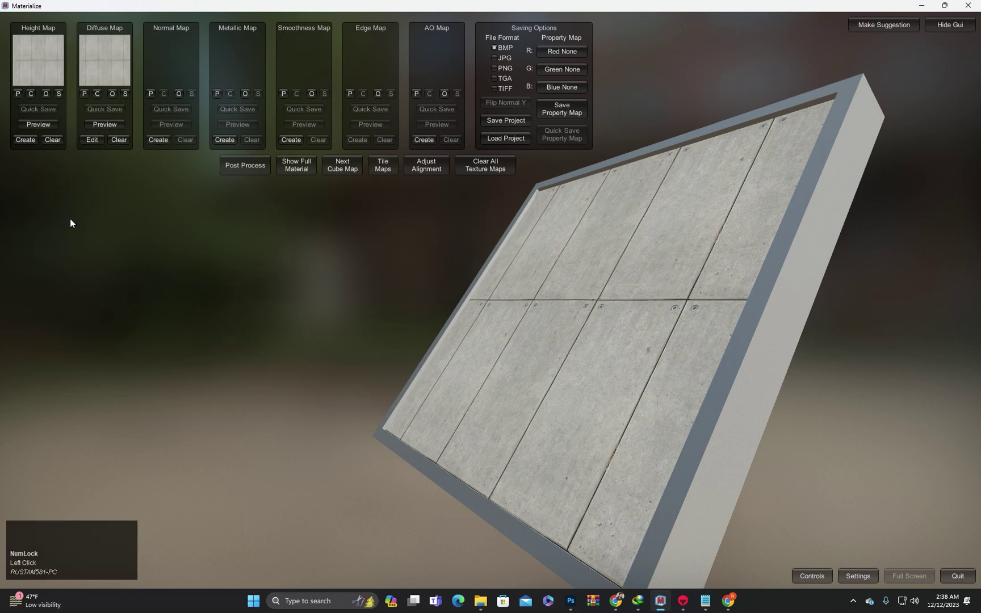
pyautogui.click(57, 143)
pyautogui.moveTo(314, 313); pyautogui.dragTo(342, 290, button='right')
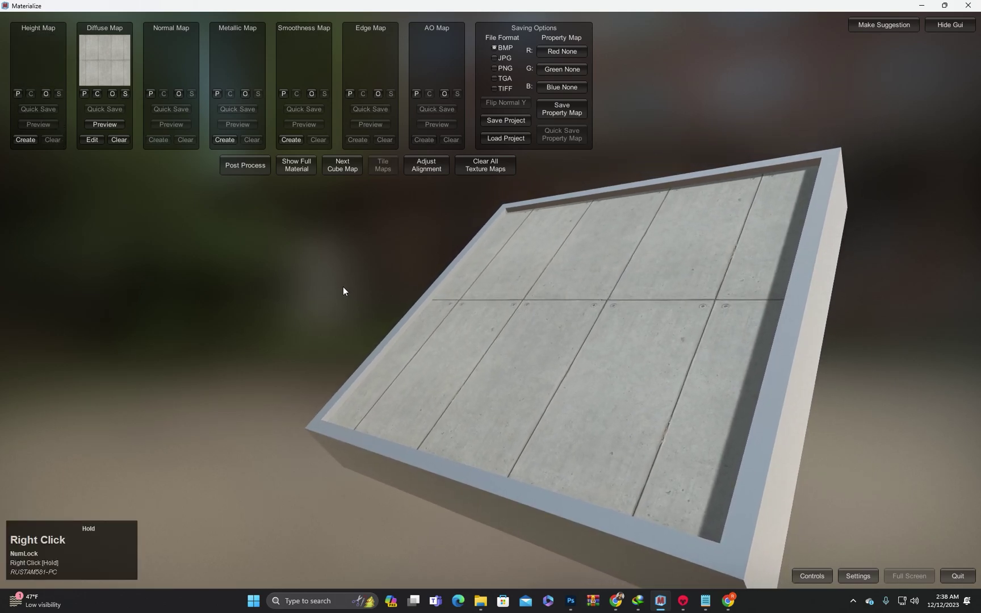
pyautogui.moveTo(342, 291); pyautogui.dragTo(339, 291, button='right')
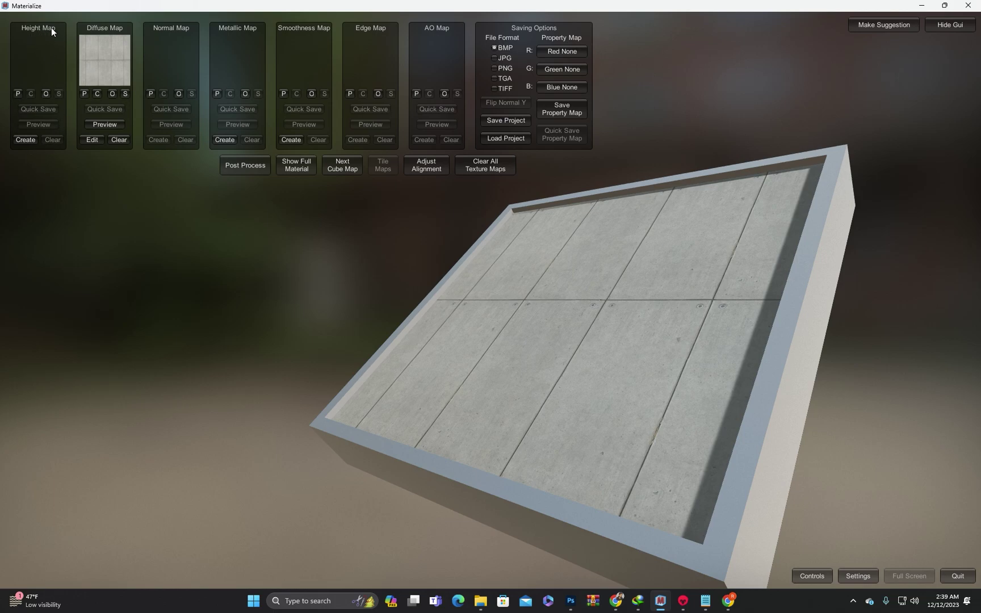
# - Start Height From Diffuse and reposition its settings panel
pyautogui.click(25, 139)
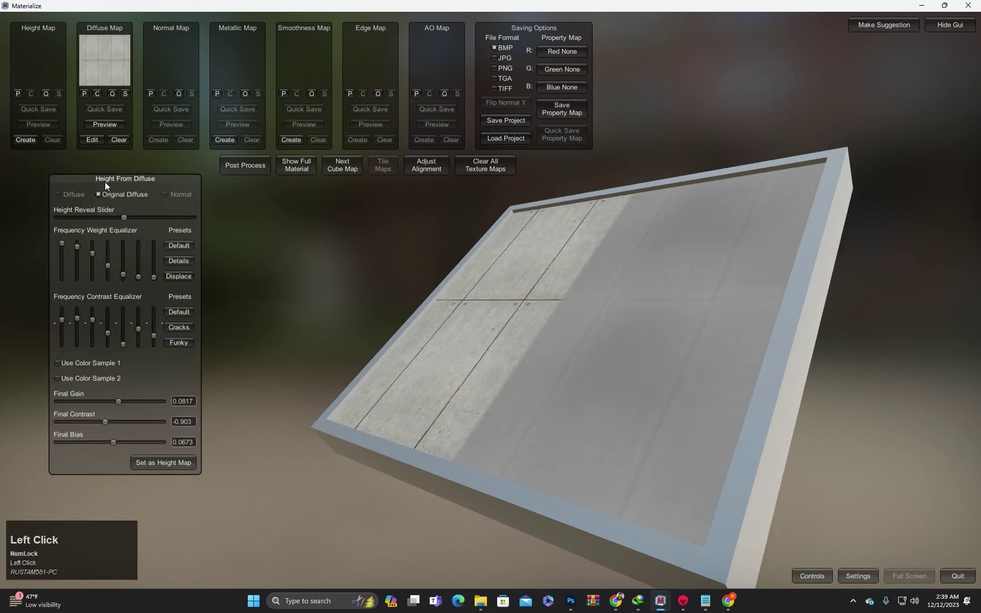
pyautogui.moveTo(104, 181); pyautogui.dragTo(84, 179)
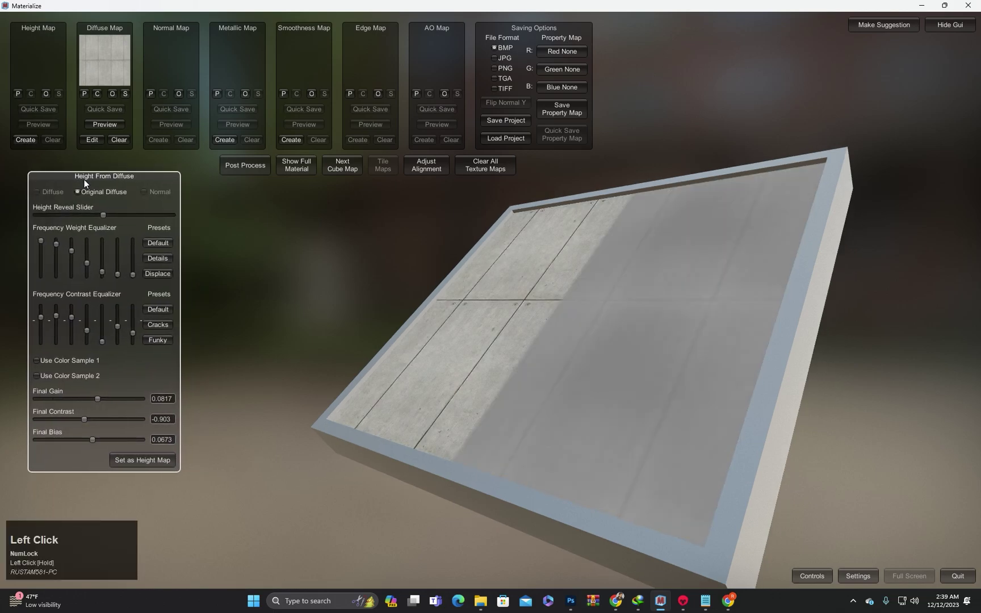
pyautogui.moveTo(105, 177); pyautogui.dragTo(97, 175)
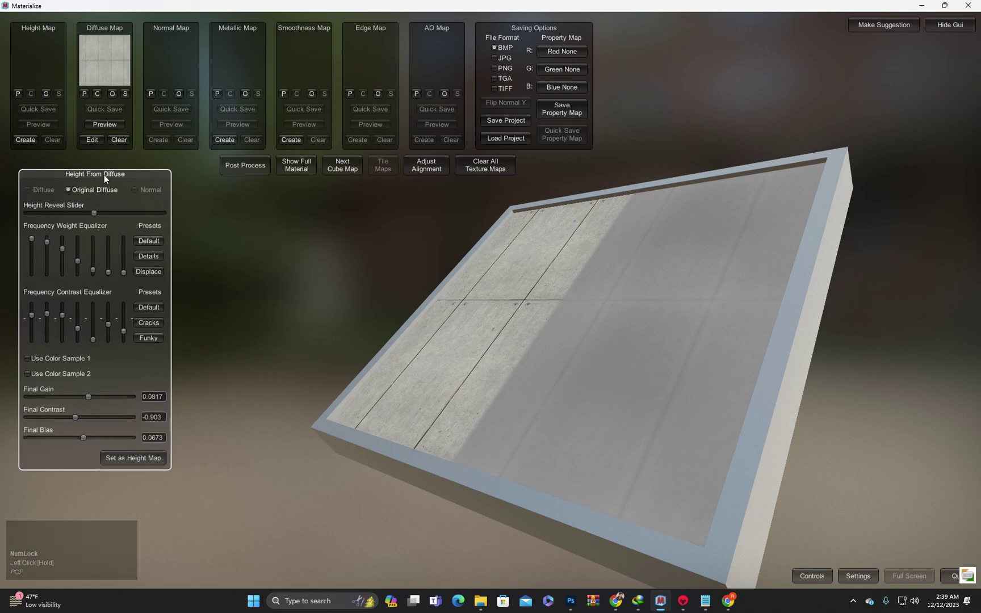
pyautogui.moveTo(104, 174); pyautogui.dragTo(96, 171)
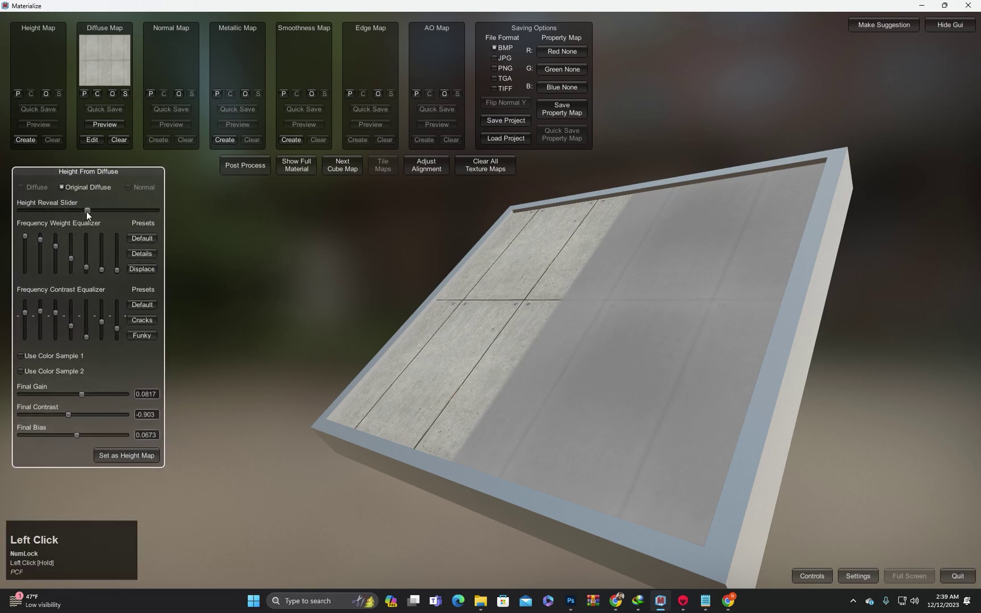
pyautogui.moveTo(87, 209)
pyautogui.mouseDown()
pyautogui.moveTo(72, 210)
pyautogui.moveTo(96, 210)
pyautogui.mouseUp()
pyautogui.moveTo(102, 166); pyautogui.dragTo(155, 181)
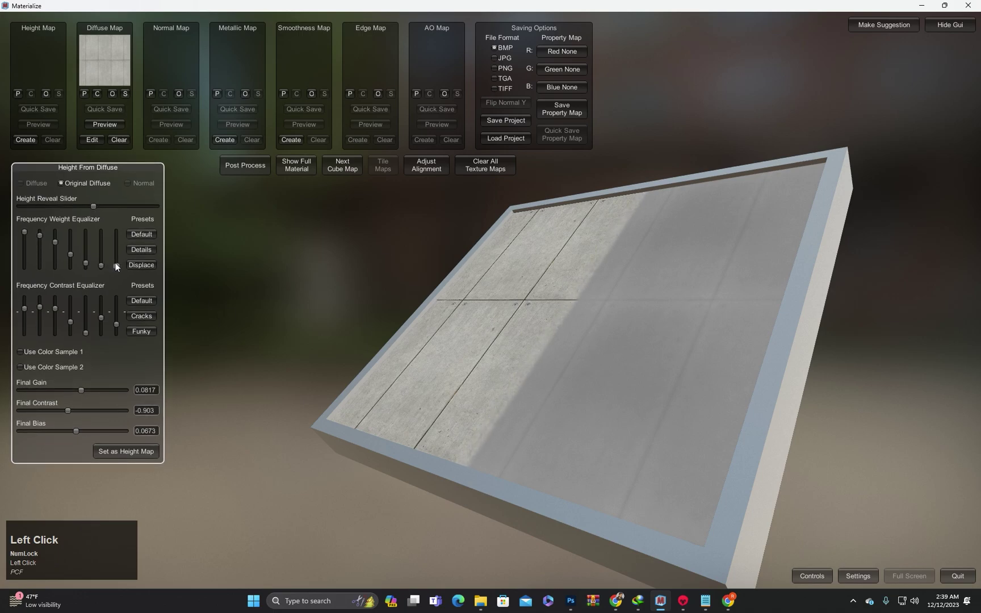
# - Adjust the seventh frequency weight and inspect the height preview on the plane
pyautogui.moveTo(115, 265); pyautogui.dragTo(115, 253)
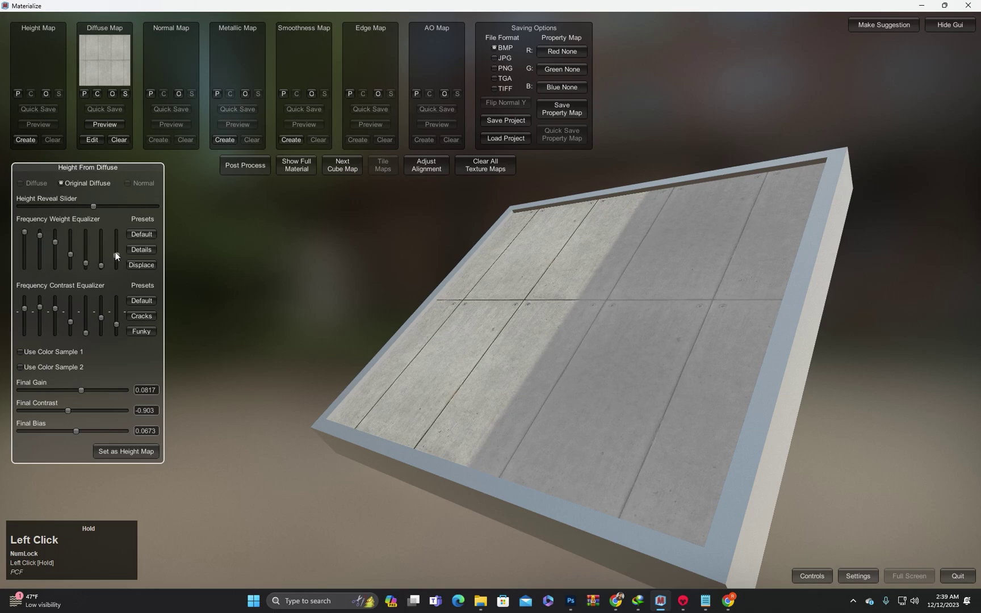
pyautogui.moveTo(499, 322); pyautogui.dragTo(523, 319, button='middle')
pyautogui.scroll(2, 514, 303)
pyautogui.moveTo(514, 304)
pyautogui.mouseDown(button='right')
pyautogui.moveTo(544, 294)
pyautogui.moveTo(539, 286)
pyautogui.mouseUp(button='right')
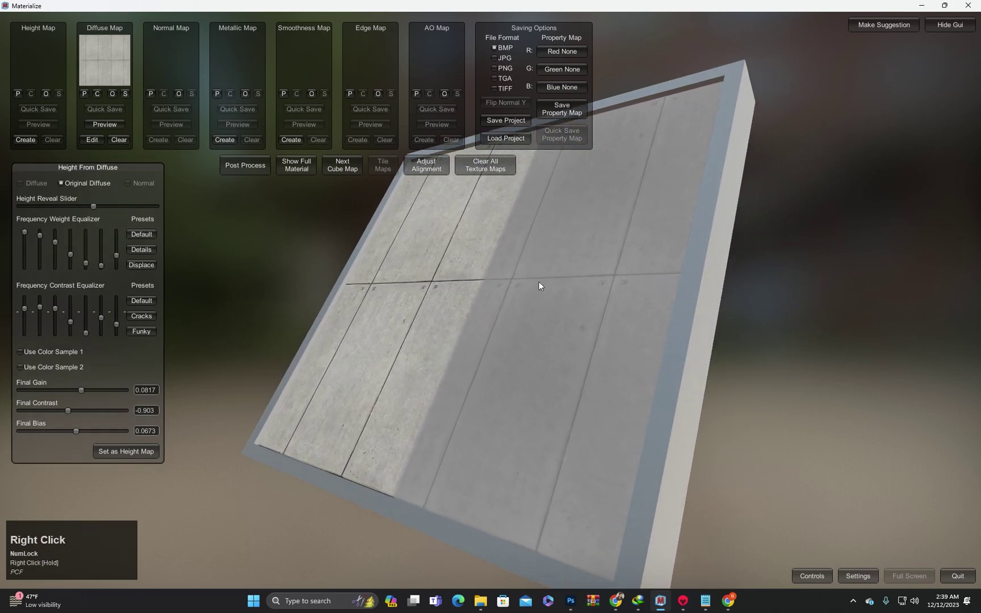
pyautogui.scroll(2, 572, 289)
pyautogui.scroll(2, 572, 289)
pyautogui.scroll(1, 447, 327)
pyautogui.moveTo(447, 327); pyautogui.dragTo(437, 314, button='middle')
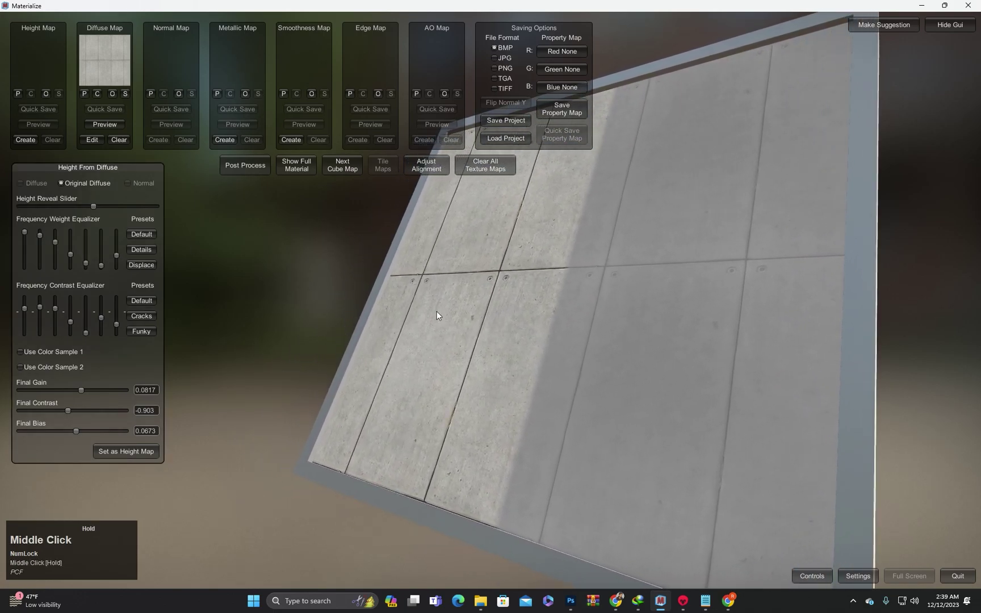
pyautogui.click(91, 205)
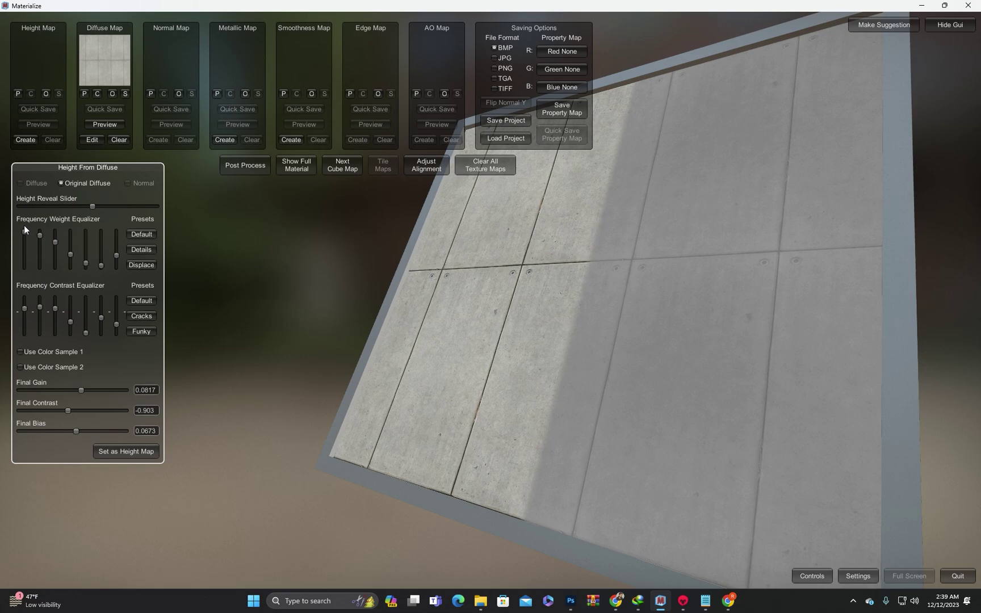
pyautogui.moveTo(105, 168); pyautogui.dragTo(106, 158)
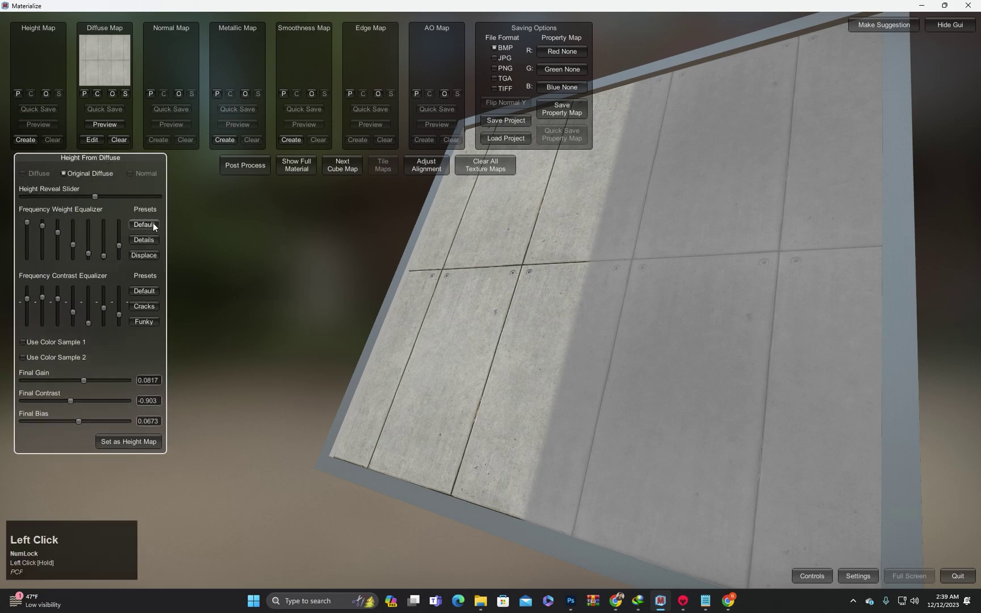
# - Try the Default, Displace and Details weight presets, then lower one detail band
pyautogui.click(144, 239)
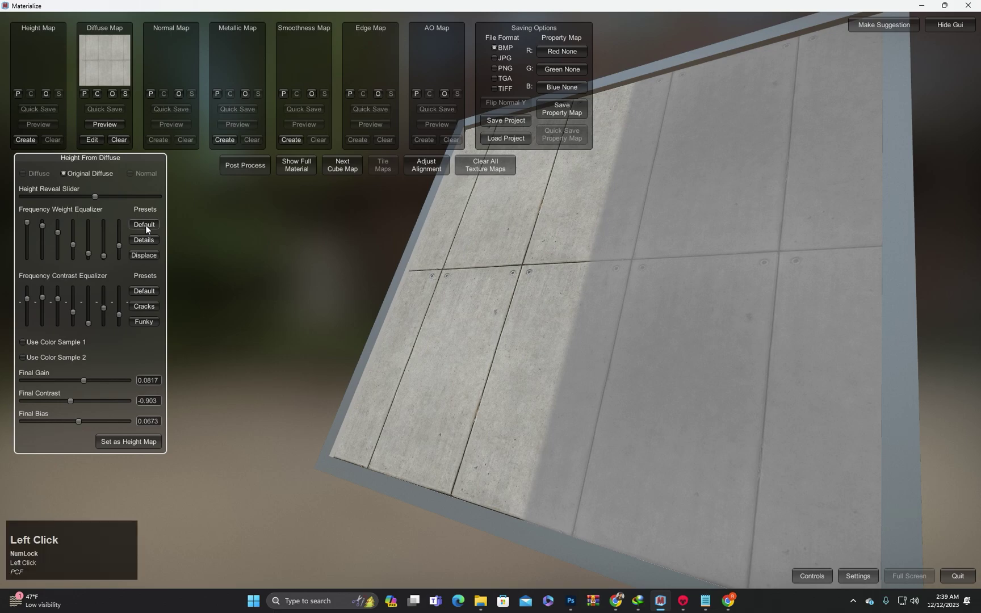
pyautogui.click(146, 255)
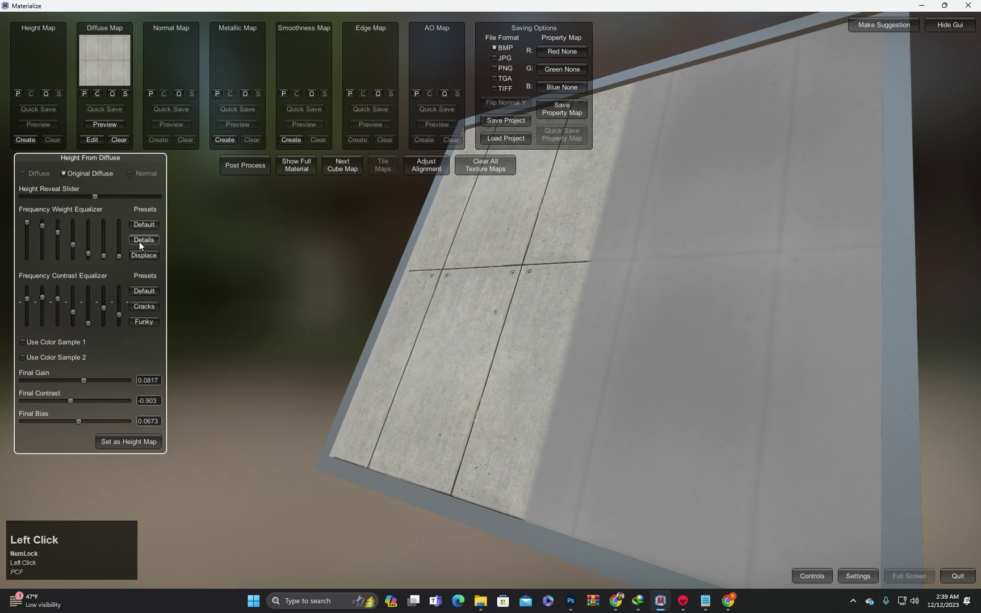
pyautogui.click(138, 242)
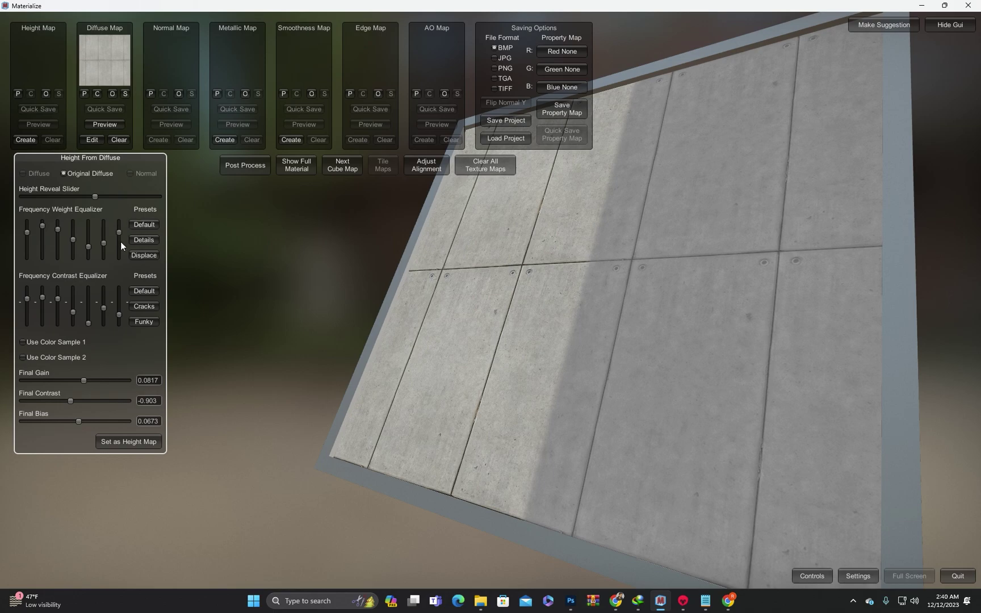
pyautogui.moveTo(119, 235); pyautogui.dragTo(121, 244)
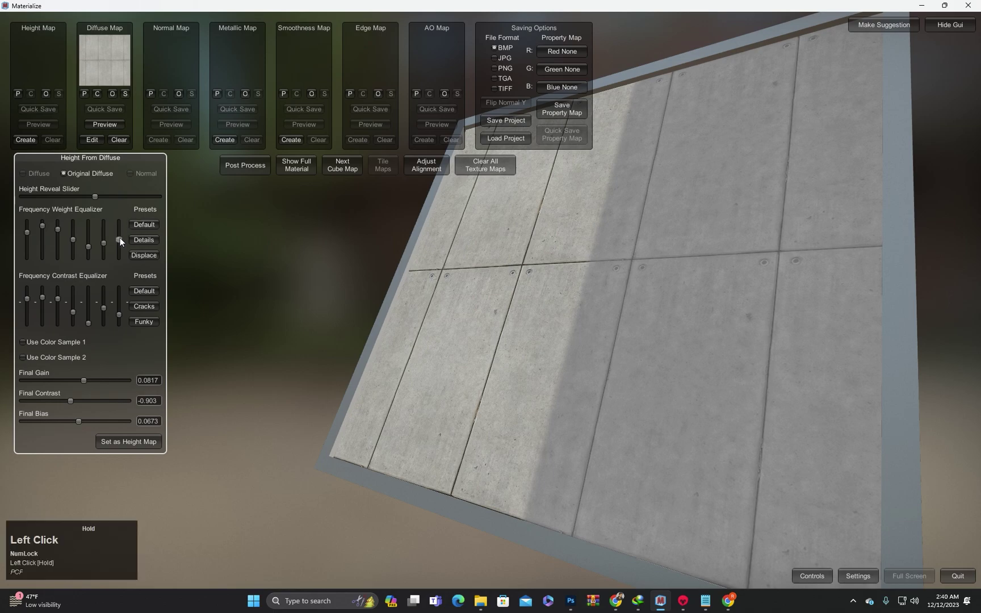
pyautogui.moveTo(126, 159); pyautogui.dragTo(129, 155)
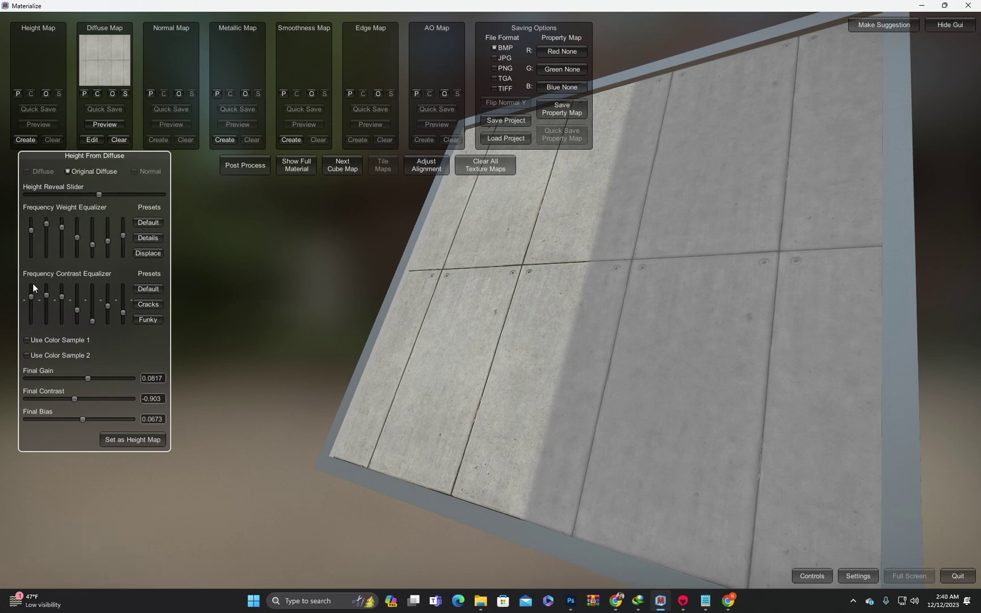
# - Try Default, Flat and Funky contrast presets; set final gain 0.0528 and final contrast 1.5
pyautogui.click(142, 290)
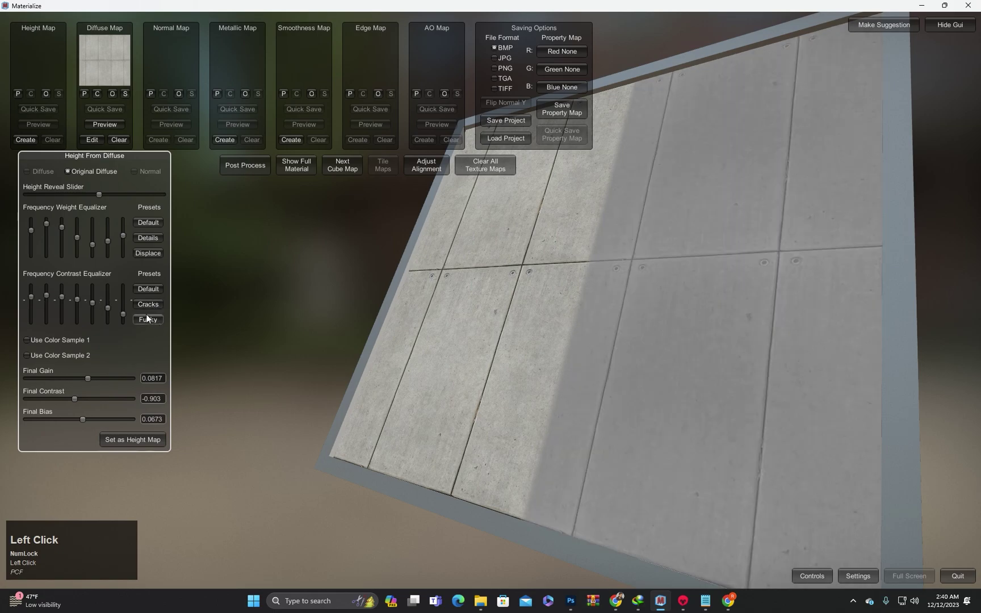
pyautogui.click(143, 303)
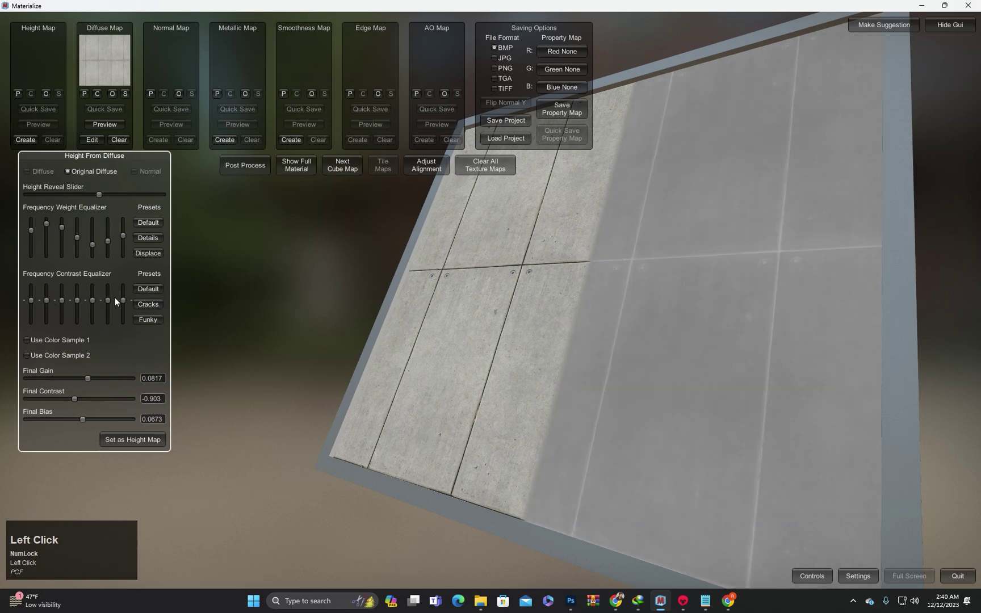
pyautogui.click(151, 318)
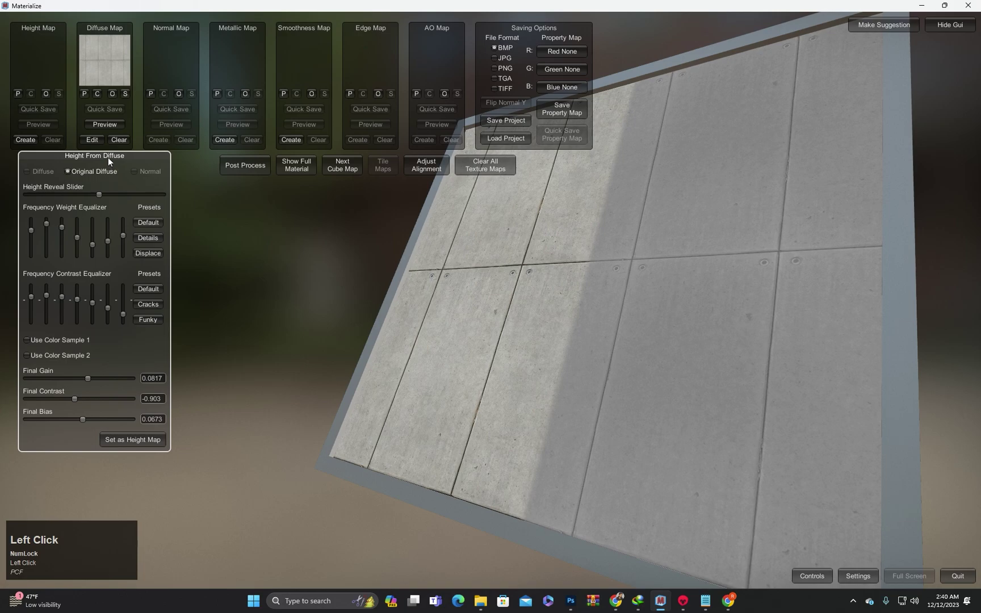
pyautogui.moveTo(109, 158); pyautogui.dragTo(108, 164)
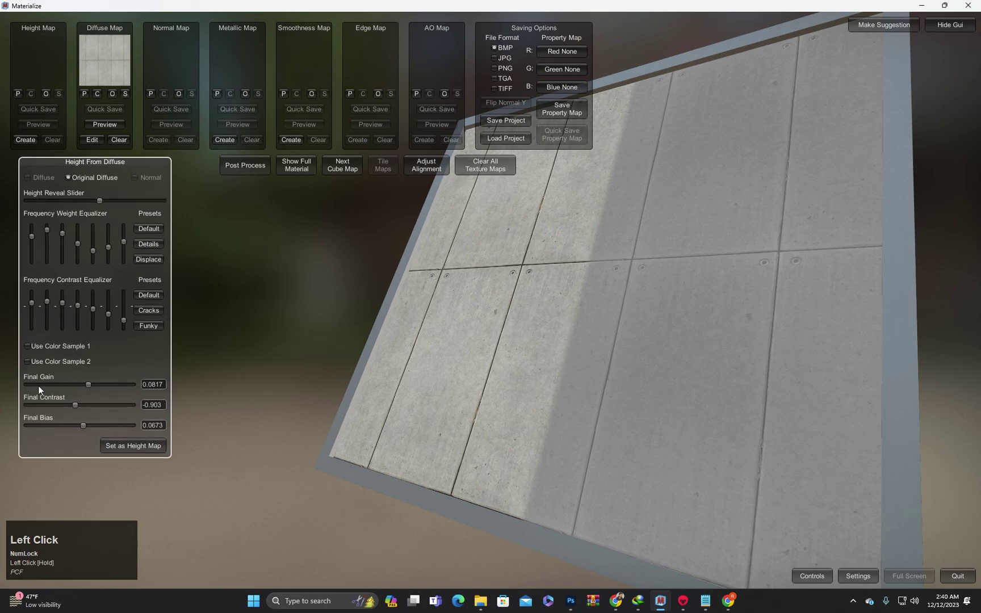
pyautogui.moveTo(90, 383); pyautogui.dragTo(87, 401)
pyautogui.moveTo(114, 165); pyautogui.dragTo(110, 163)
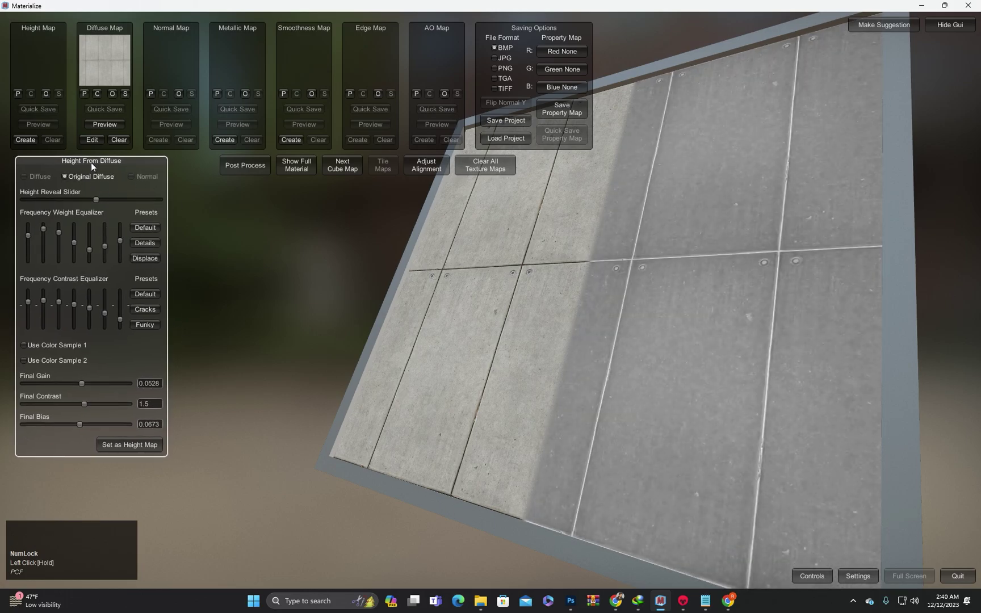
pyautogui.moveTo(91, 162); pyautogui.dragTo(93, 172)
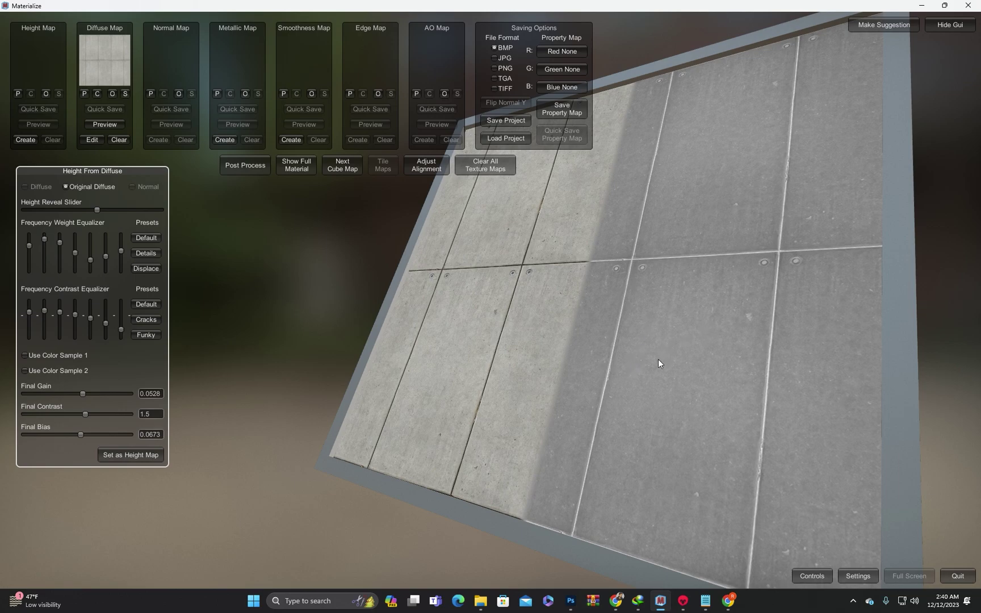
pyautogui.click(87, 172)
# - Apply Displace then Details weighting, bringing final contrast to -0.615 while orbiting the wall
pyautogui.click(150, 269)
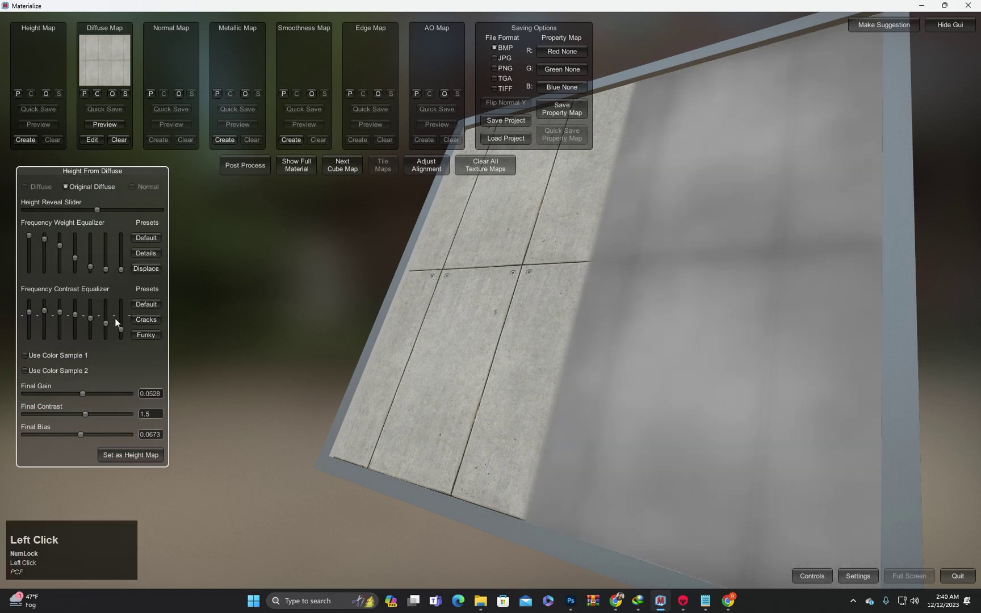
pyautogui.moveTo(71, 413)
pyautogui.mouseDown()
pyautogui.moveTo(96, 412)
pyautogui.moveTo(71, 414)
pyautogui.mouseUp()
pyautogui.moveTo(131, 215); pyautogui.dragTo(141, 212)
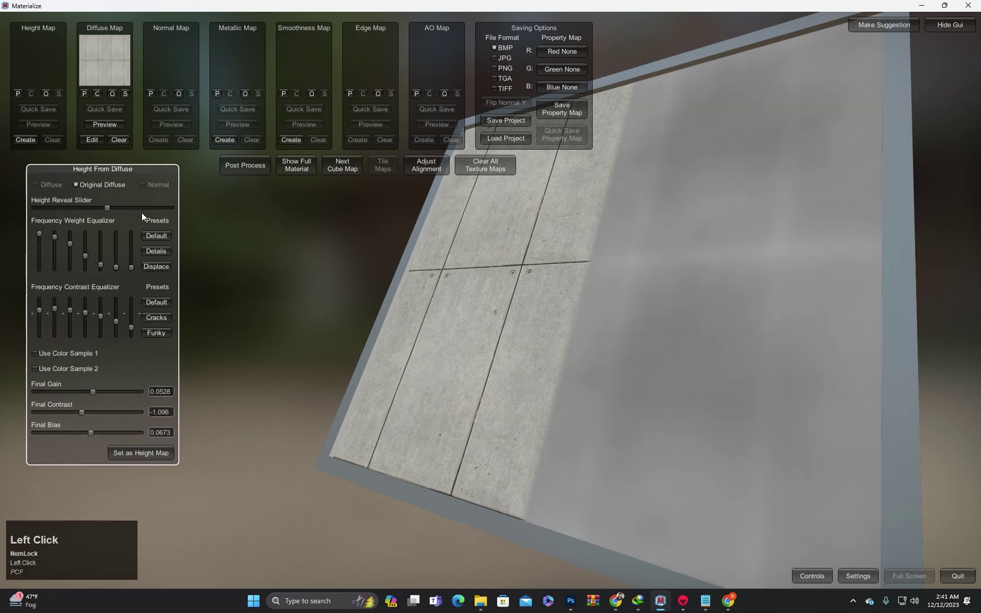
pyautogui.click(156, 252)
pyautogui.click(83, 411)
pyautogui.middleClick(606, 365)
pyautogui.scroll(-3, 604, 339)
pyautogui.moveTo(604, 338); pyautogui.dragTo(633, 325, button='middle')
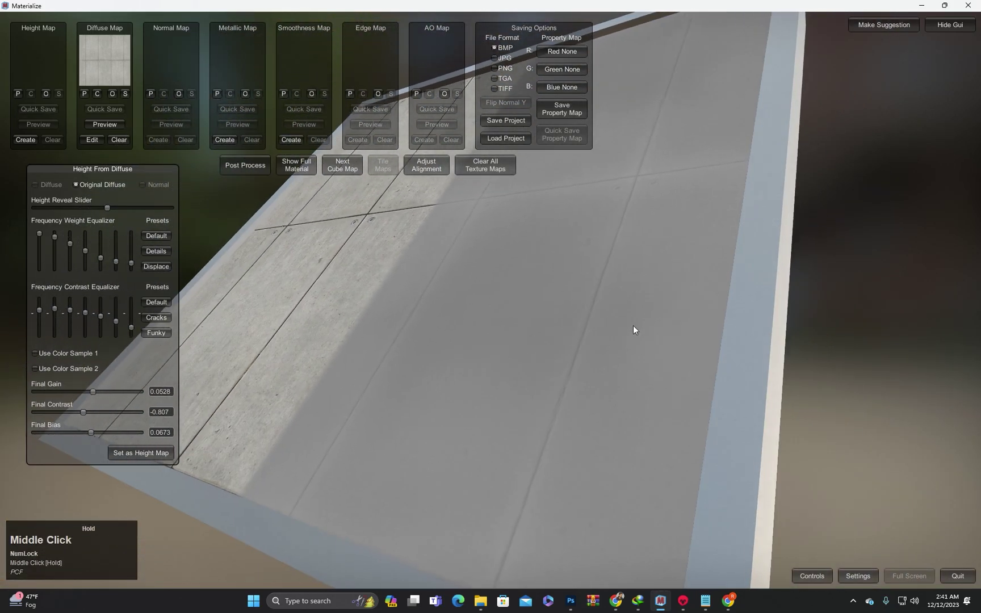
pyautogui.click(115, 323)
pyautogui.moveTo(116, 322); pyautogui.dragTo(467, 353, button='middle')
pyautogui.scroll(2, 510, 363)
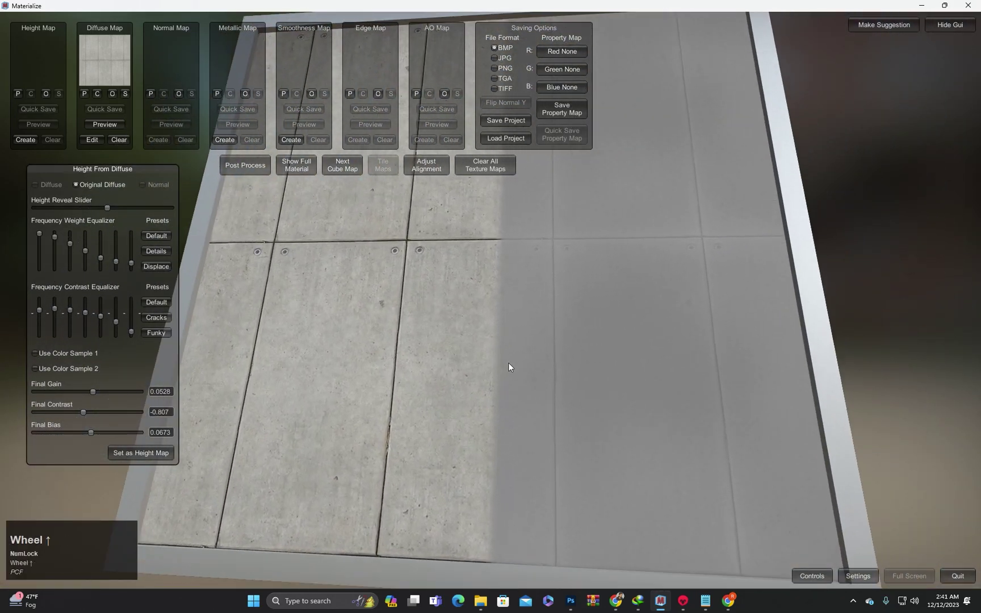
pyautogui.click(84, 411)
pyautogui.scroll(-3, 600, 367)
pyautogui.moveTo(600, 366); pyautogui.dragTo(238, 368, button='middle')
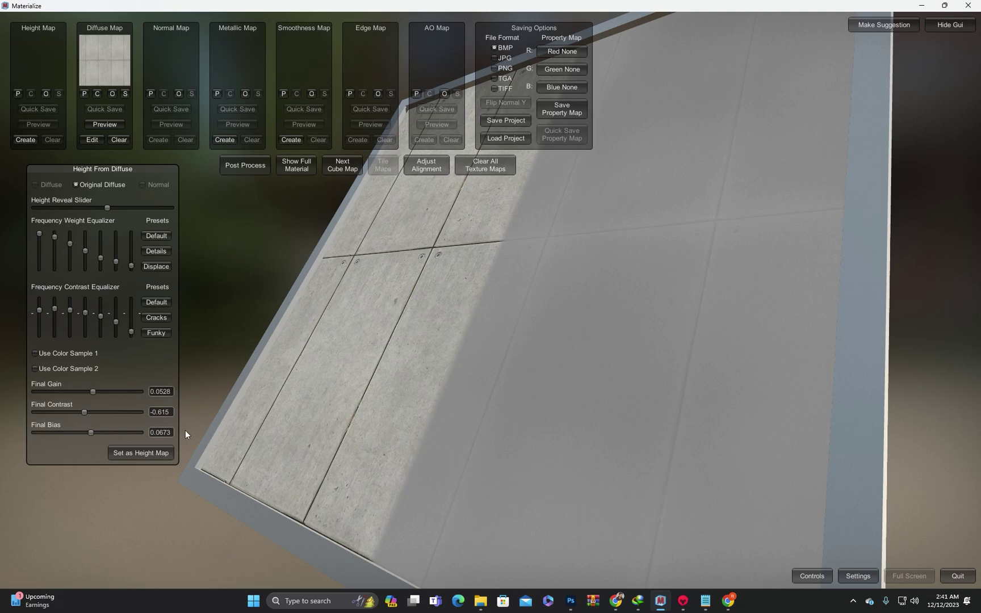
# - Store the generated result as the height map and rotate the wall view
pyautogui.click(139, 455)
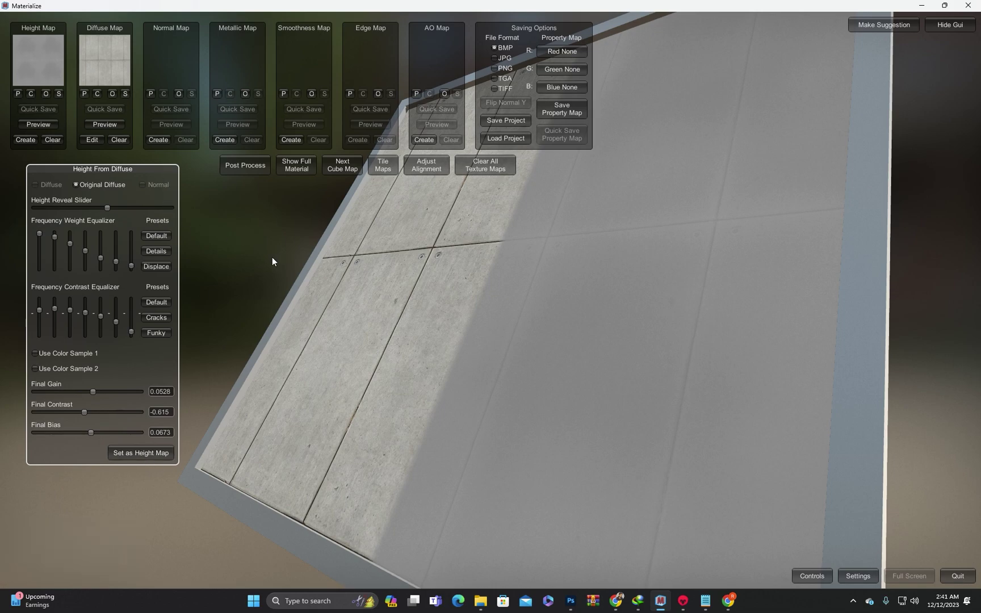
pyautogui.moveTo(272, 261); pyautogui.dragTo(713, 307, button='right')
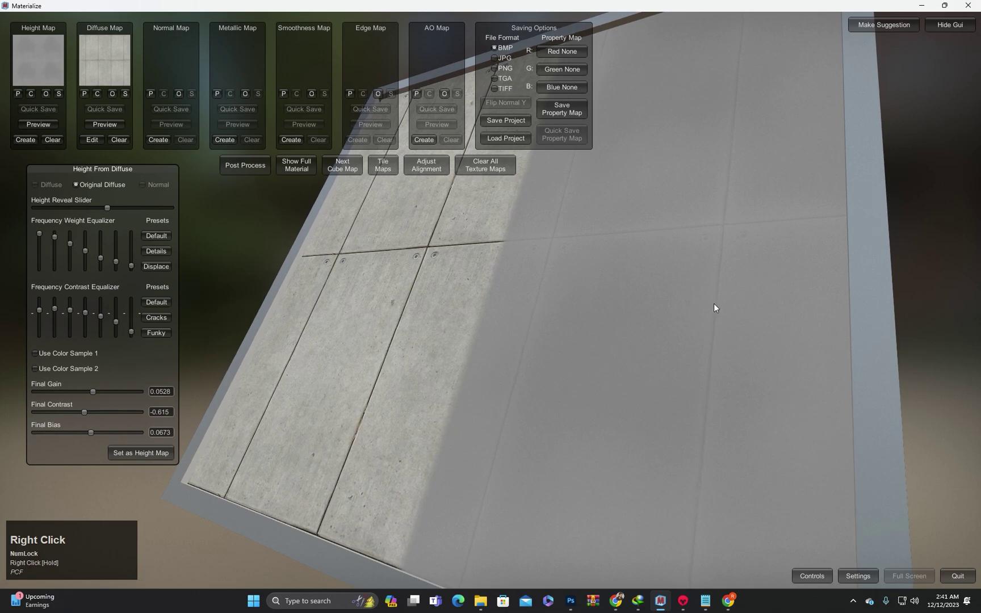
pyautogui.moveTo(270, 277); pyautogui.dragTo(297, 170, button='middle')
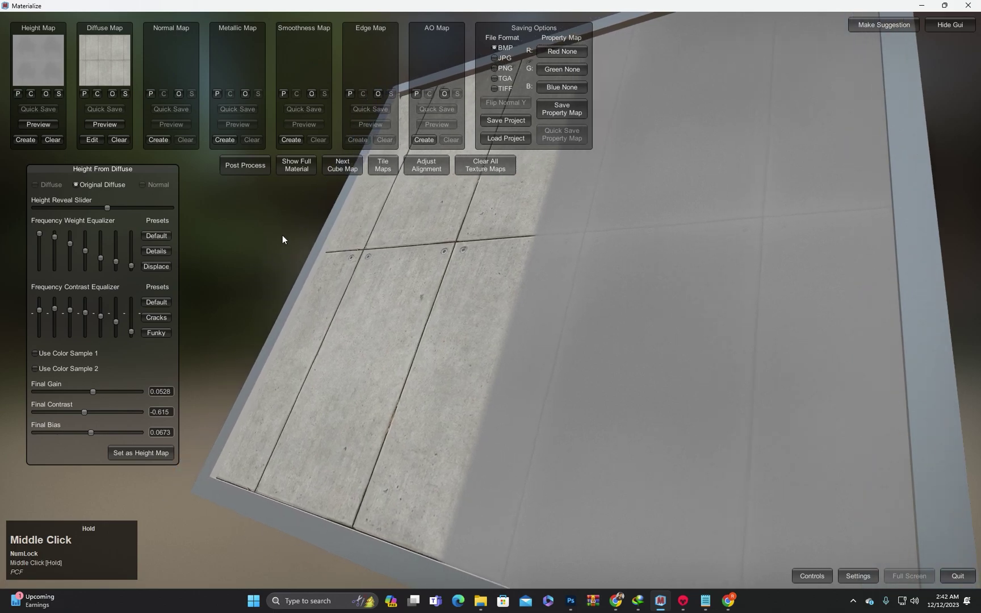
# - Preview the full concrete material and orbit, pan and zoom across the wall
pyautogui.click(297, 170)
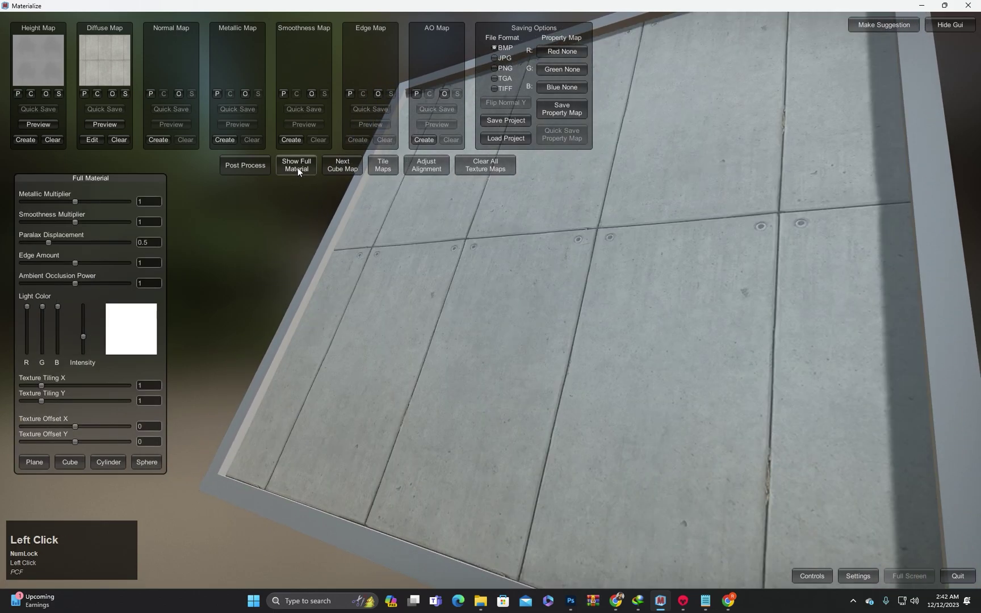
pyautogui.moveTo(590, 373); pyautogui.dragTo(559, 365, button='middle')
pyautogui.scroll(3, 559, 366)
pyautogui.moveTo(559, 367); pyautogui.dragTo(514, 326, button='right')
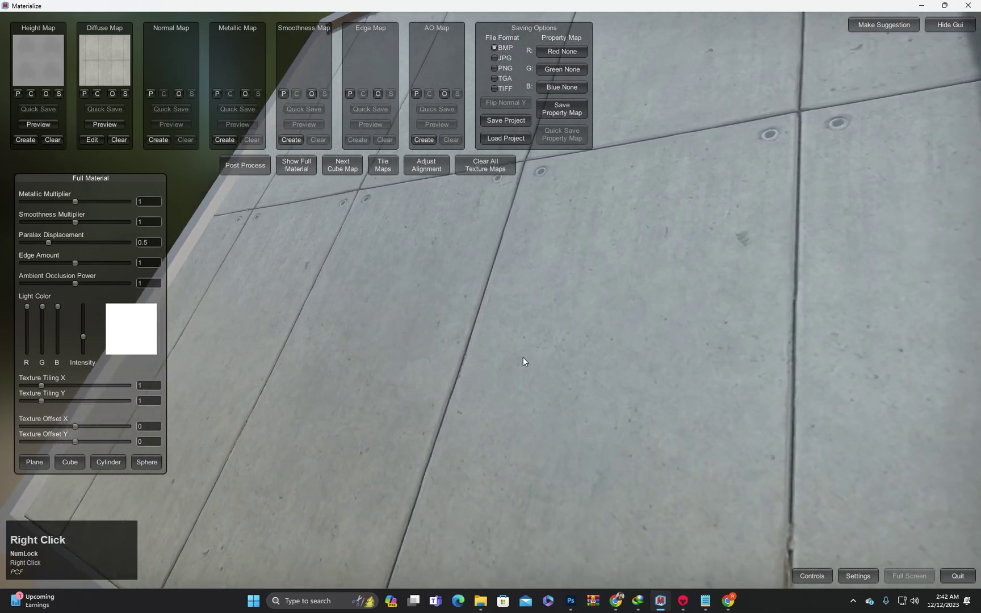
pyautogui.scroll(-2, 515, 331)
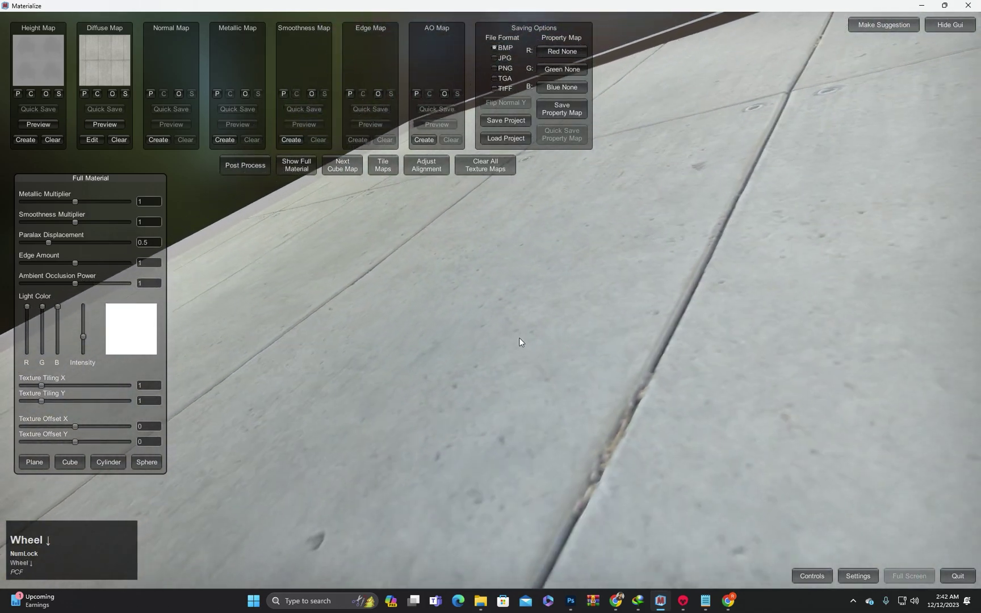
pyautogui.moveTo(519, 337)
pyautogui.mouseDown(button='right')
pyautogui.moveTo(528, 351)
pyautogui.moveTo(613, 372)
pyautogui.mouseUp(button='right')
pyautogui.middleClick(580, 368)
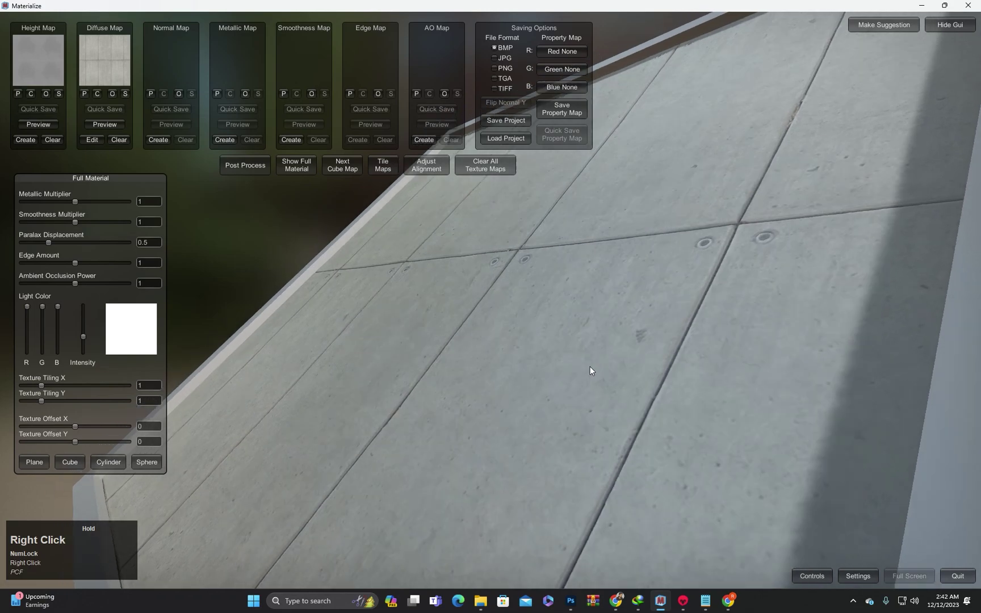
pyautogui.moveTo(614, 372); pyautogui.dragTo(539, 382, button='middle')
pyautogui.moveTo(558, 372); pyautogui.dragTo(171, 135, button='right')
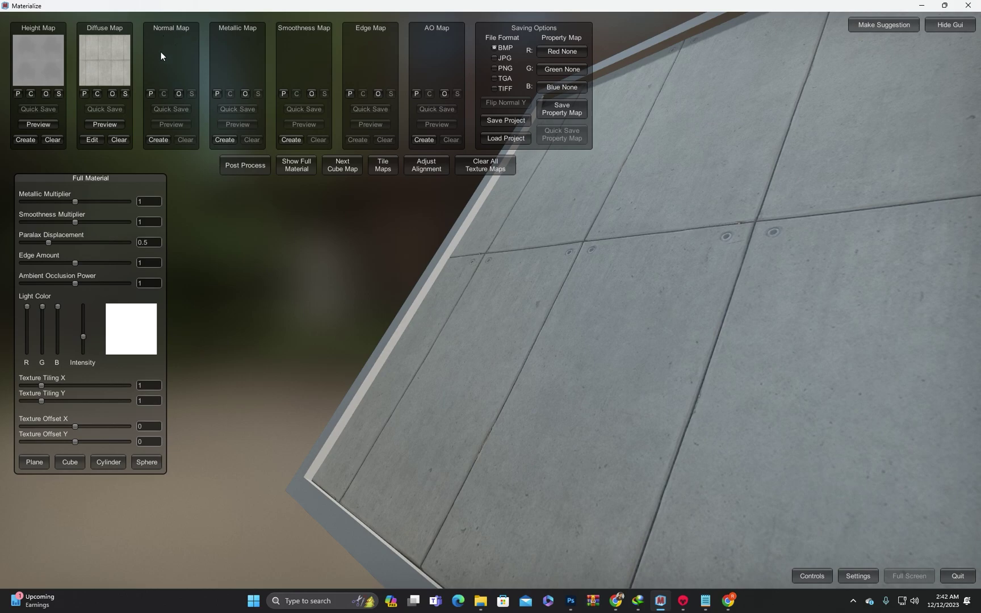
# - Start Normal From Height on the concrete height map and inspect the purple preview
pyautogui.click(159, 140)
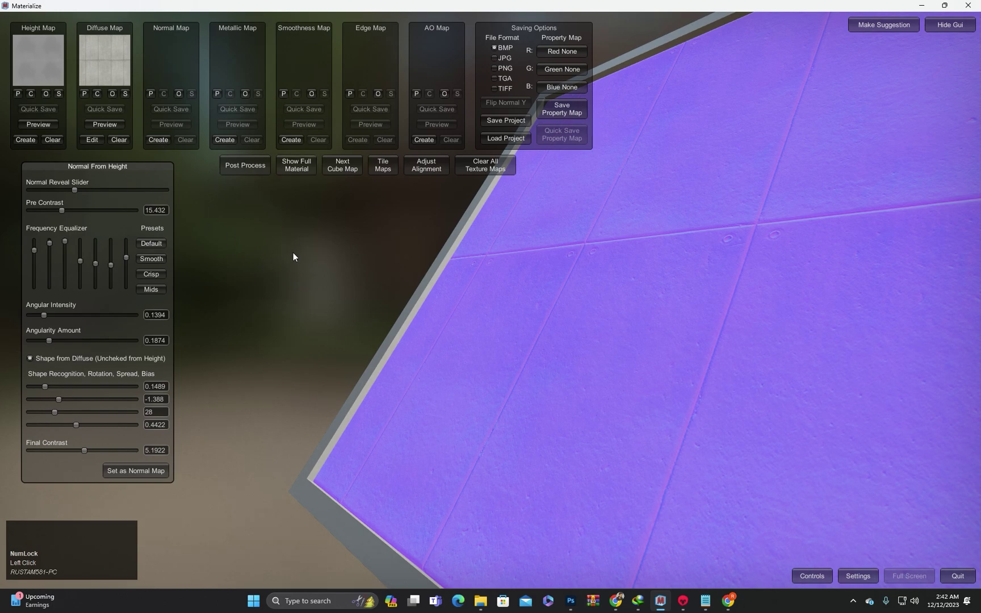
pyautogui.moveTo(293, 252); pyautogui.dragTo(185, 242, button='right')
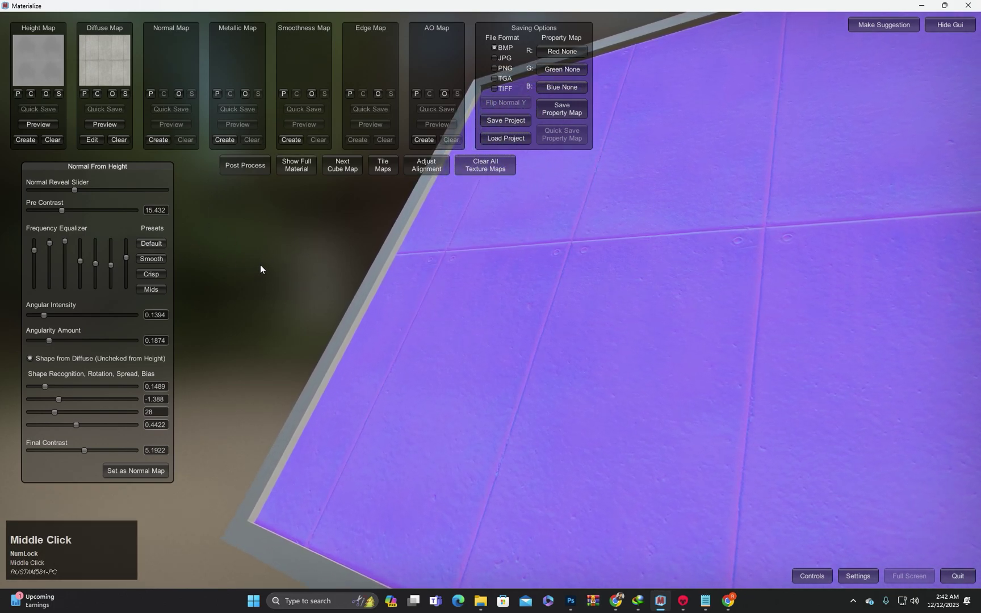
pyautogui.moveTo(260, 265); pyautogui.dragTo(83, 164, button='middle')
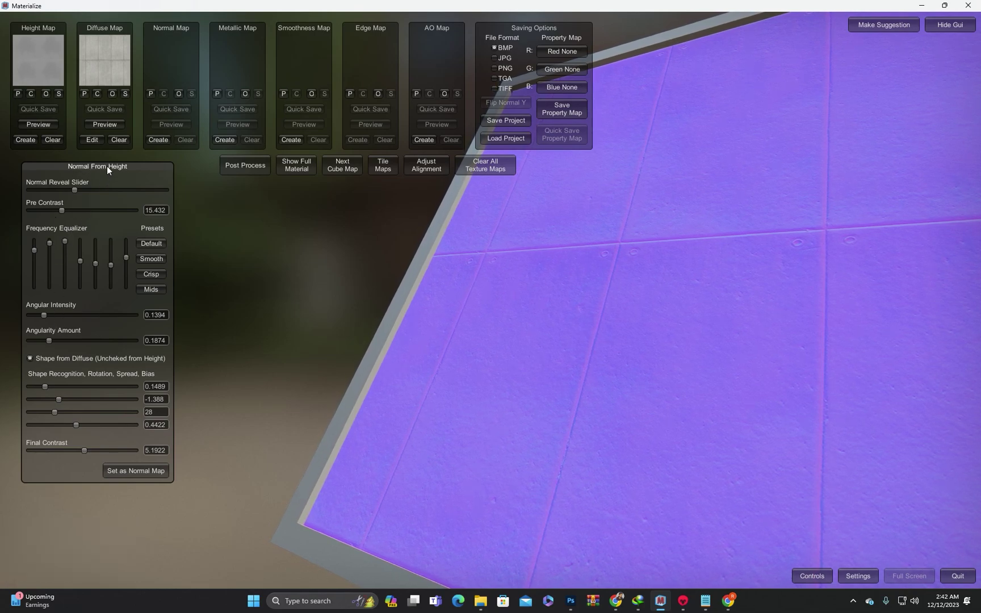
pyautogui.moveTo(106, 165); pyautogui.dragTo(110, 167)
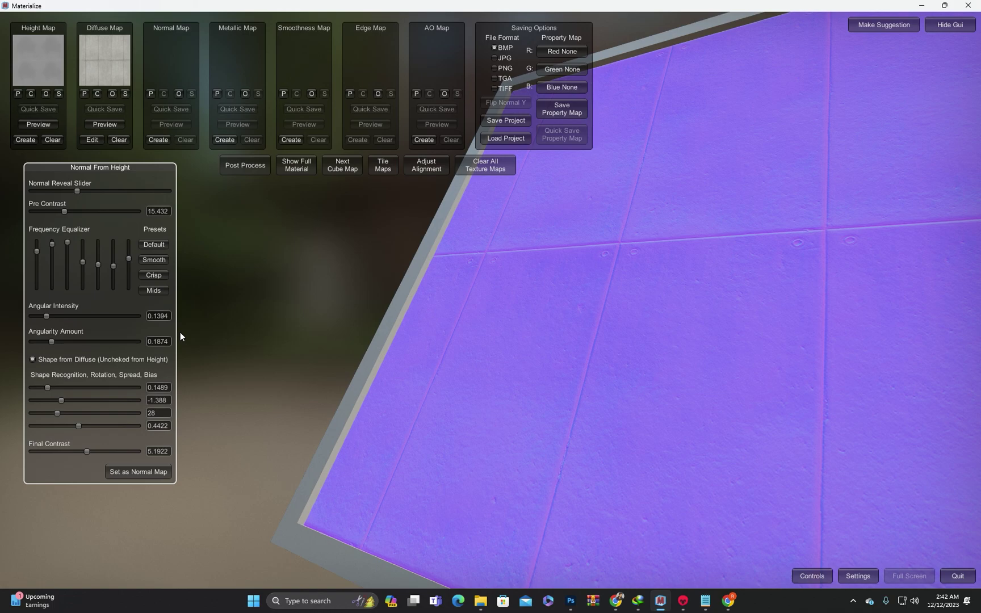
pyautogui.moveTo(376, 367); pyautogui.dragTo(375, 356, button='middle')
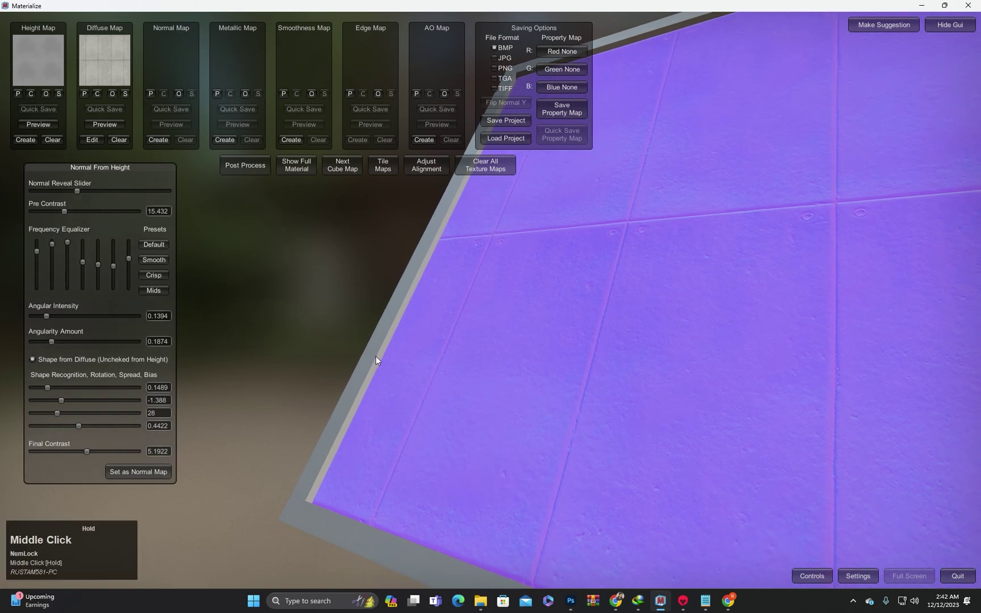
pyautogui.scroll(2, 433, 393)
pyautogui.scroll(3, 623, 313)
# - Tune pre contrast, angularity and shape recognition, lowering shape recognition to 0.1297
pyautogui.moveTo(623, 312); pyautogui.dragTo(617, 315, button='middle')
pyautogui.scroll(2, 559, 295)
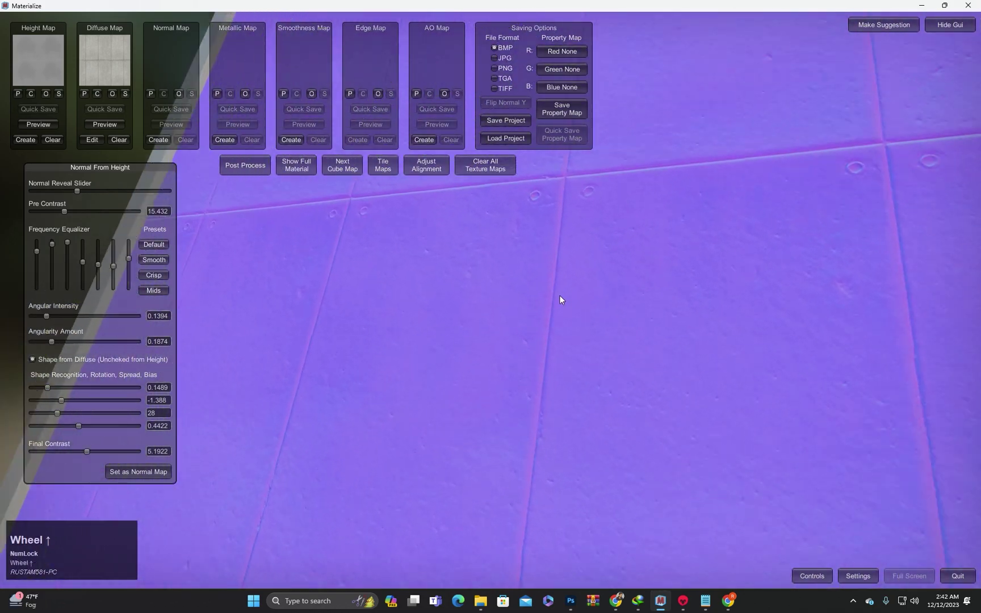
pyautogui.moveTo(51, 341); pyautogui.dragTo(50, 341)
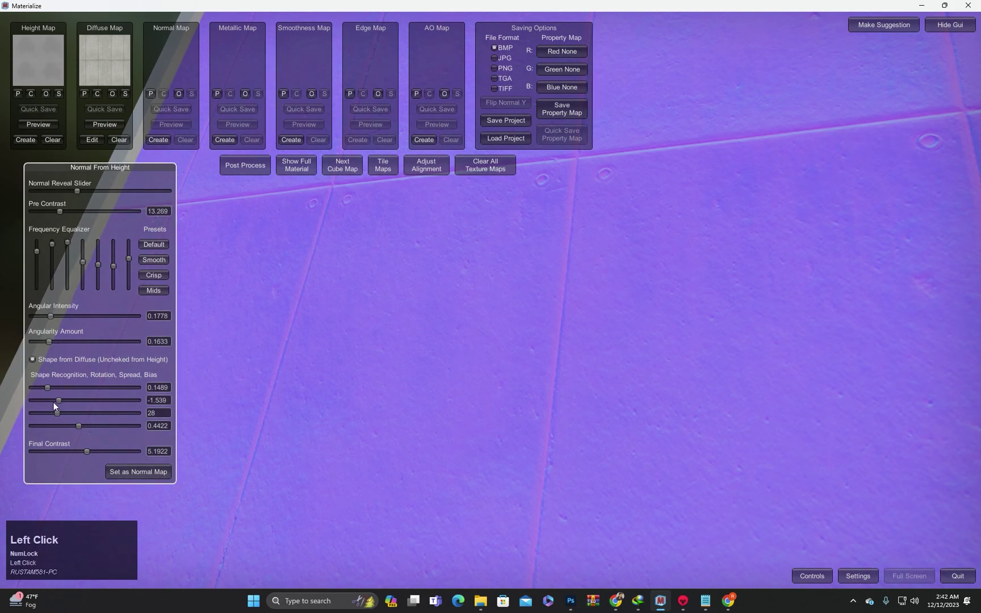
pyautogui.moveTo(61, 400)
pyautogui.mouseDown()
pyautogui.moveTo(62, 412)
pyautogui.moveTo(46, 388)
pyautogui.mouseUp()
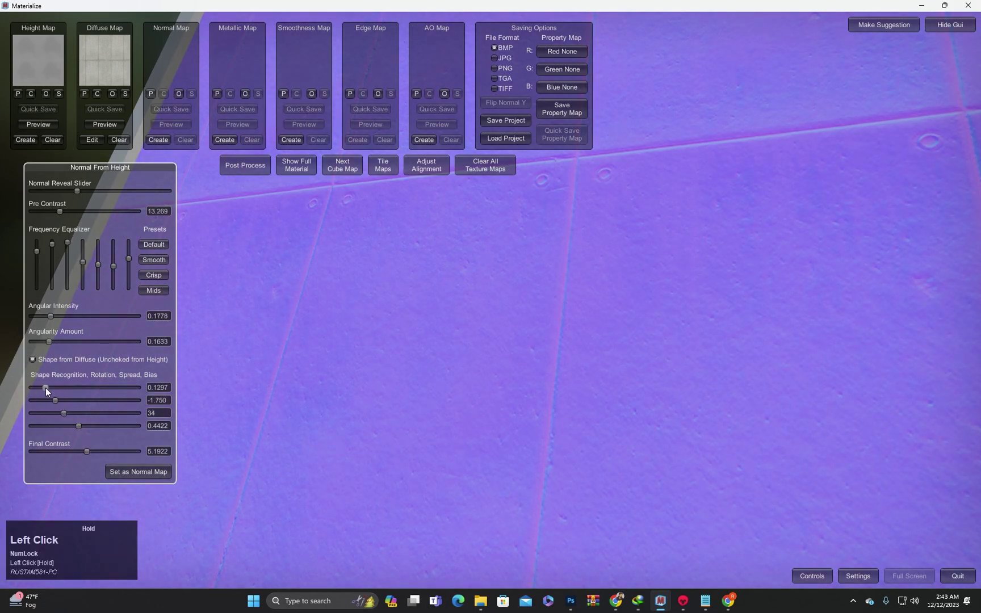
pyautogui.moveTo(49, 341); pyautogui.dragTo(55, 341)
pyautogui.moveTo(459, 339); pyautogui.dragTo(529, 339, button='right')
pyautogui.moveTo(529, 339)
pyautogui.mouseDown(button='middle')
pyautogui.moveTo(541, 310)
pyautogui.moveTo(343, 366)
pyautogui.mouseUp(button='middle')
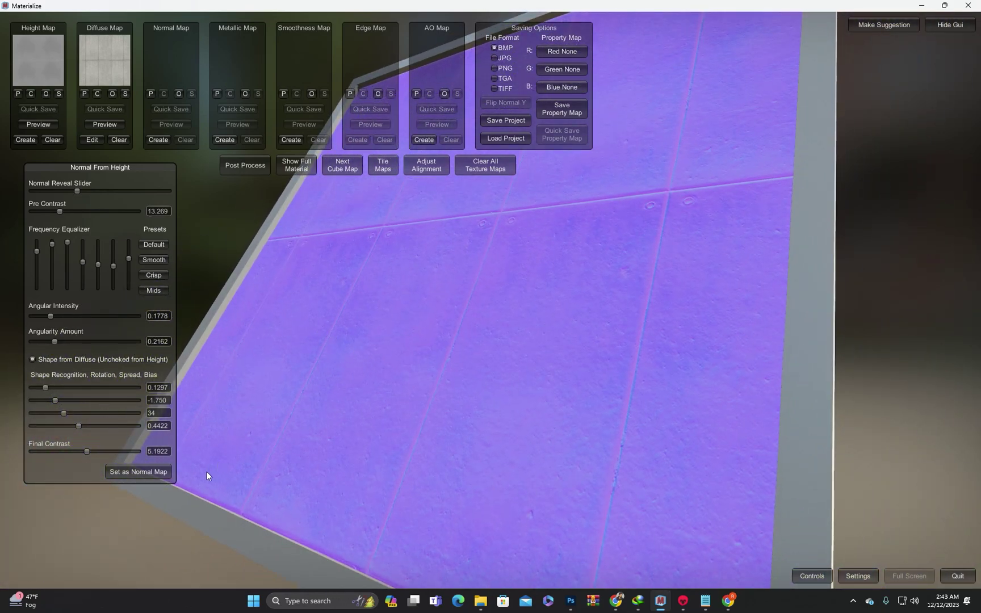
# - Store the generated normal map in the material's normal slot
pyautogui.click(139, 472)
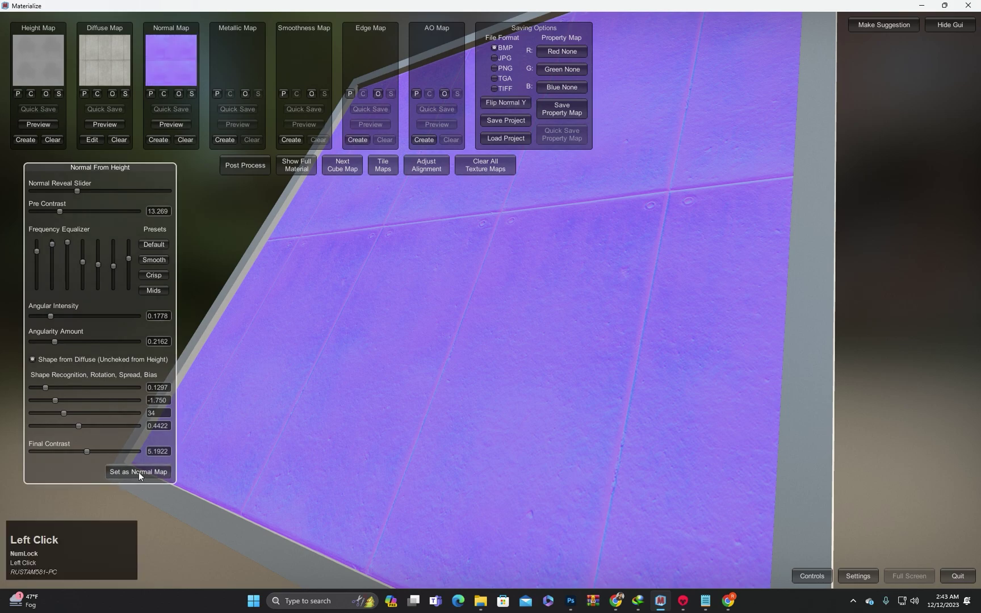
pyautogui.scroll(2, 625, 365)
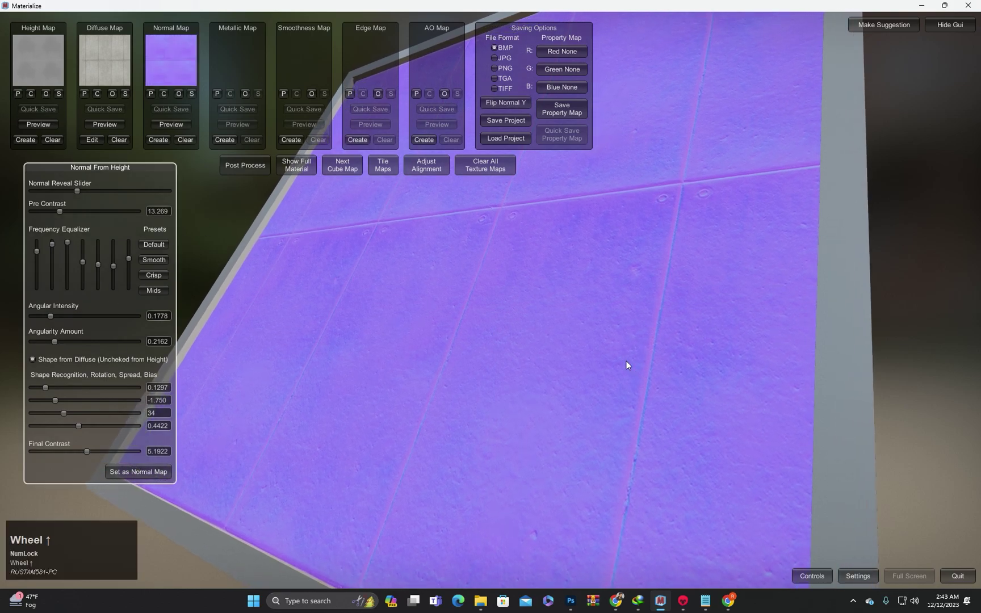
pyautogui.moveTo(627, 363); pyautogui.dragTo(626, 373, button='middle')
pyautogui.moveTo(627, 373); pyautogui.dragTo(611, 353, button='right')
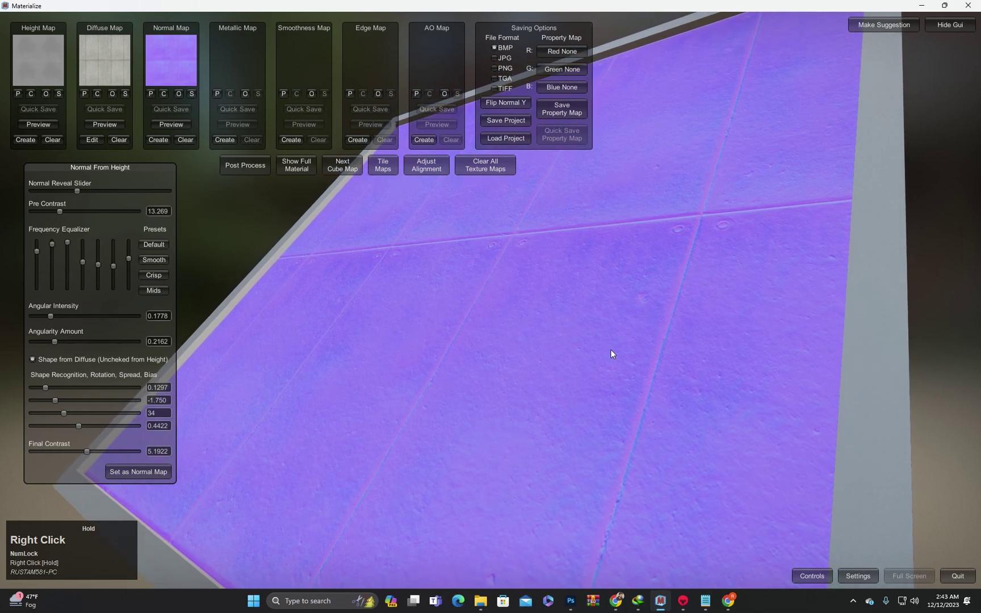
# - Preview the full concrete material and pan across the panels to check relief
pyautogui.click(301, 170)
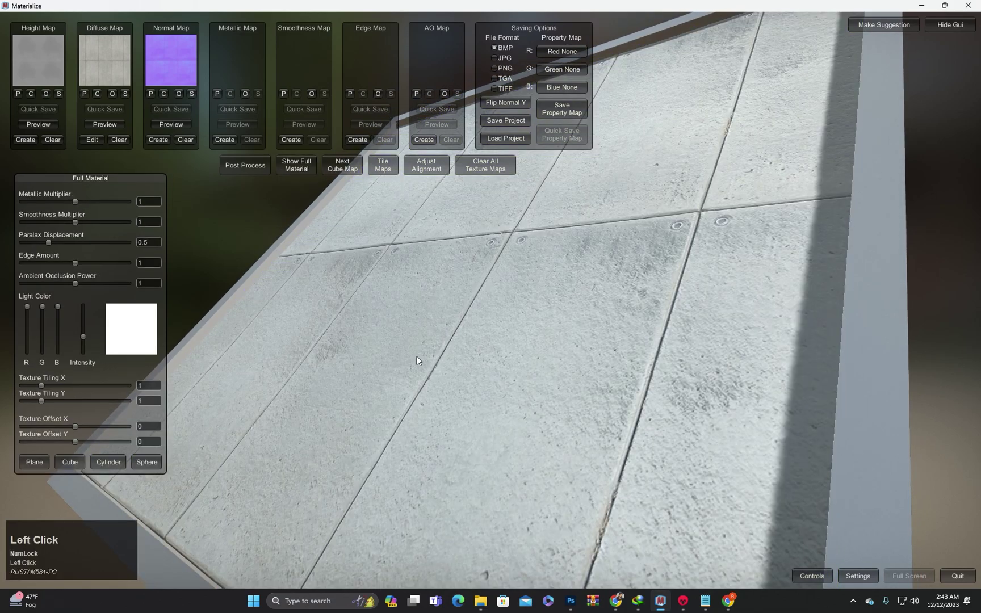
pyautogui.moveTo(416, 357)
pyautogui.mouseDown(button='right')
pyautogui.moveTo(455, 352)
pyautogui.moveTo(403, 322)
pyautogui.moveTo(423, 361)
pyautogui.moveTo(408, 353)
pyautogui.moveTo(415, 395)
pyautogui.mouseUp(button='right')
pyautogui.middleClick(414, 358)
pyautogui.middleClick(423, 345)
pyautogui.scroll(2, 429, 368)
pyautogui.scroll(2, 413, 371)
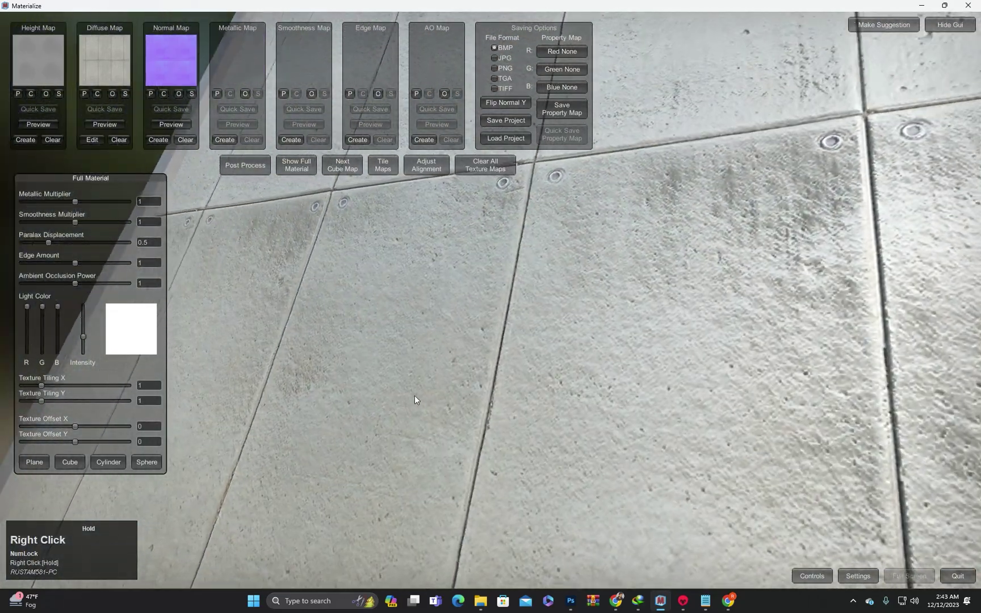
pyautogui.scroll(-2, 419, 399)
pyautogui.moveTo(419, 396); pyautogui.dragTo(423, 414, button='middle')
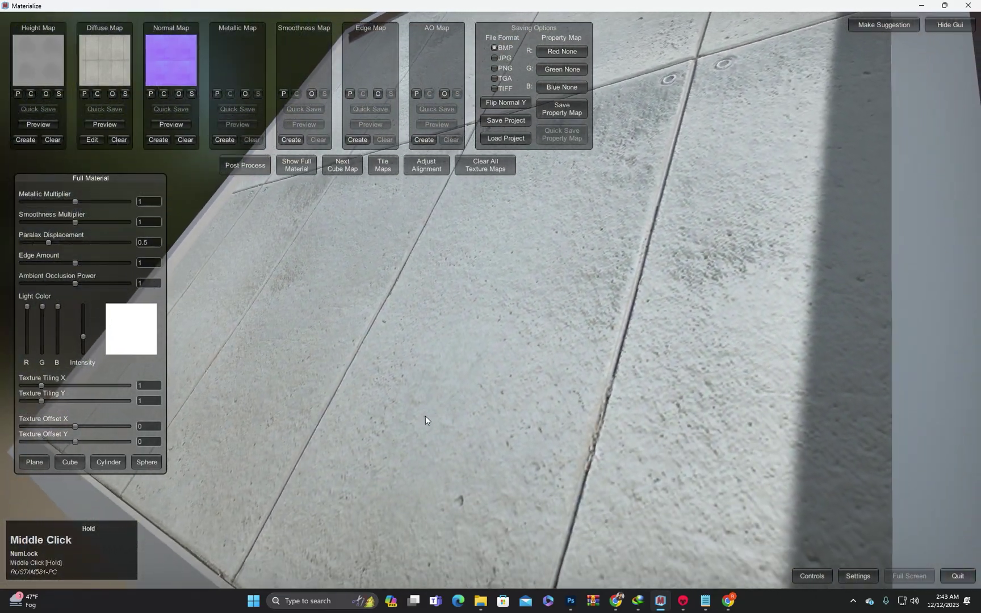
# - Rotate the light across the concrete panels to check surface shading
pyautogui.moveTo(425, 415); pyautogui.dragTo(420, 389, button='right')
pyautogui.moveTo(419, 390)
pyautogui.mouseDown(button='middle')
pyautogui.moveTo(427, 403)
pyautogui.moveTo(426, 385)
pyautogui.mouseUp(button='middle')
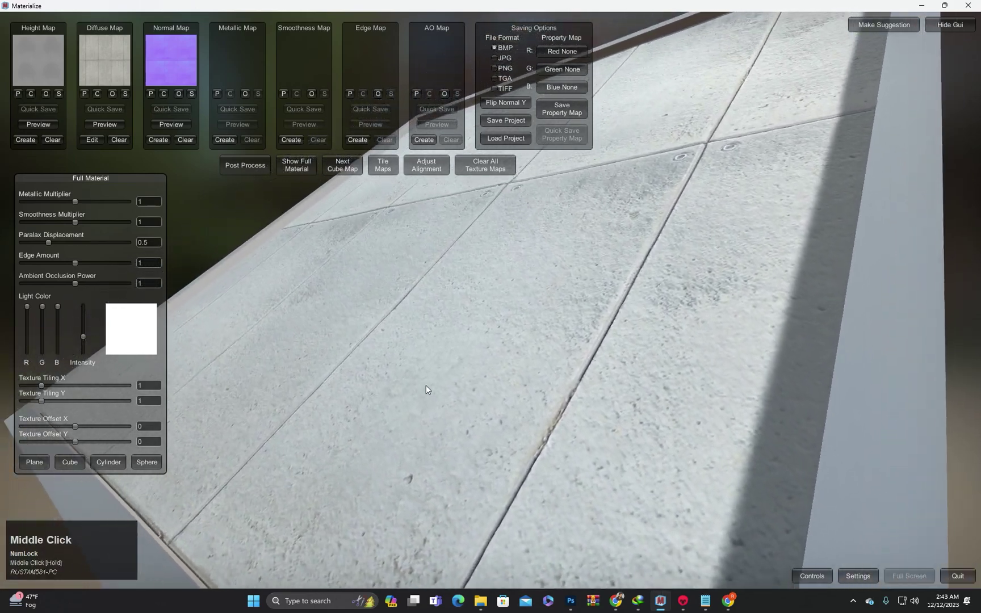
pyautogui.moveTo(426, 385); pyautogui.dragTo(441, 392, button='right')
pyautogui.moveTo(441, 391)
pyautogui.mouseDown(button='middle')
pyautogui.moveTo(449, 402)
pyautogui.moveTo(437, 384)
pyautogui.mouseUp(button='middle')
pyautogui.moveTo(436, 384)
pyautogui.mouseDown(button='right')
pyautogui.moveTo(339, 178)
pyautogui.moveTo(433, 139)
pyautogui.mouseUp(button='right')
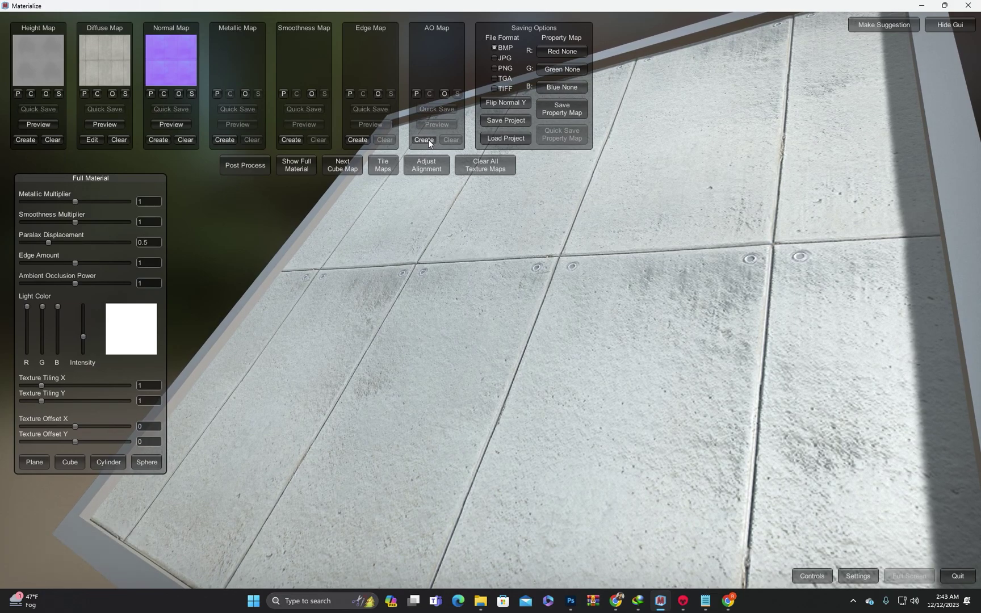
pyautogui.moveTo(530, 301); pyautogui.dragTo(502, 293, button='right')
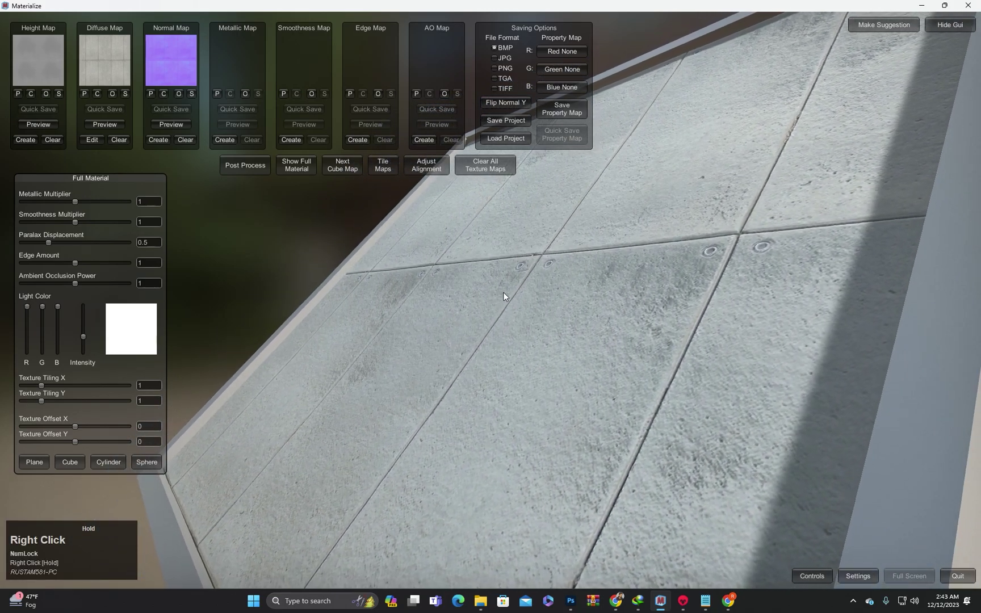
pyautogui.moveTo(502, 292); pyautogui.dragTo(509, 283, button='middle')
pyautogui.moveTo(509, 284)
pyautogui.mouseDown(button='right')
pyautogui.moveTo(522, 288)
pyautogui.moveTo(509, 287)
pyautogui.moveTo(378, 141)
pyautogui.mouseUp(button='right')
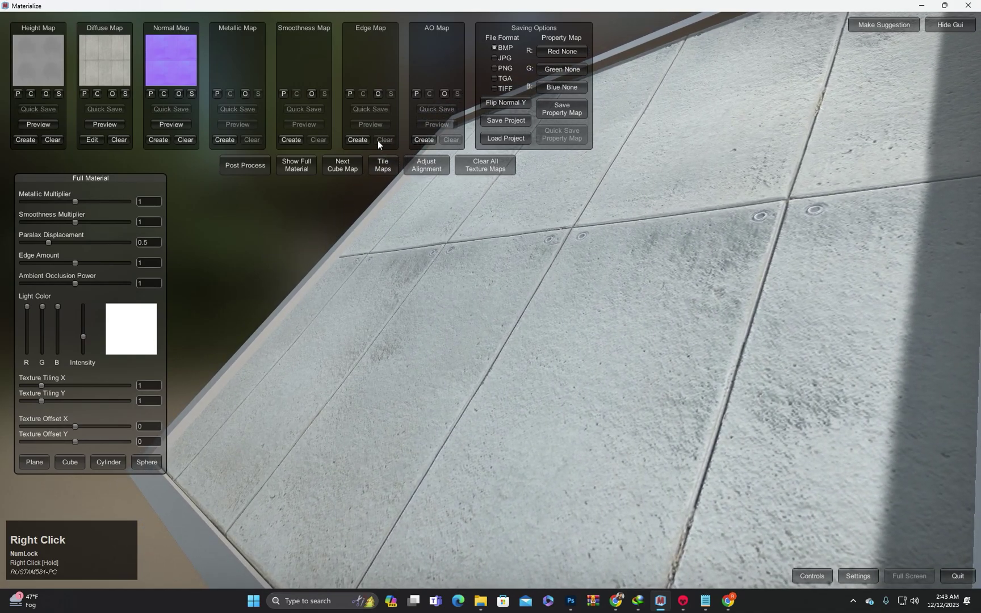
# - Create and store an AO map (Pixel Depth 93.846, AO Power 1.8567), then preview the full material
pyautogui.click(421, 140)
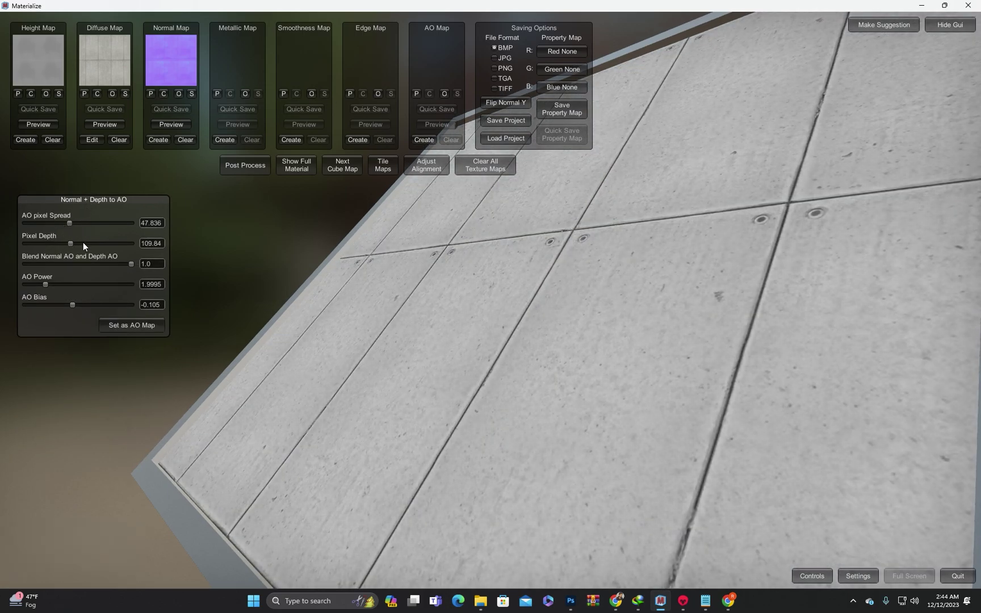
pyautogui.moveTo(71, 241); pyautogui.dragTo(354, 340, button='middle')
pyautogui.moveTo(70, 243)
pyautogui.mouseDown()
pyautogui.moveTo(61, 244)
pyautogui.moveTo(76, 223)
pyautogui.mouseUp()
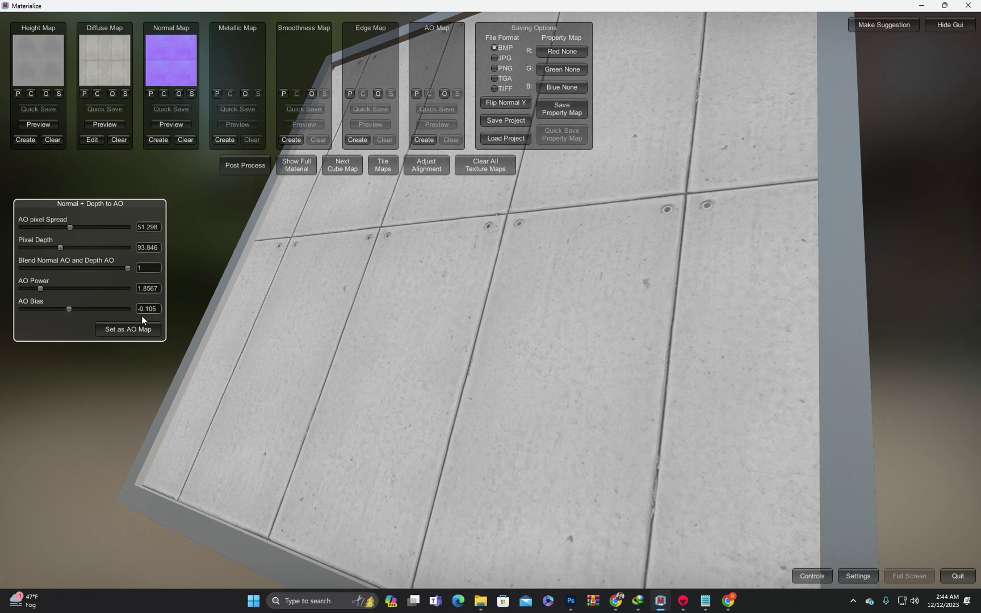
pyautogui.click(128, 330)
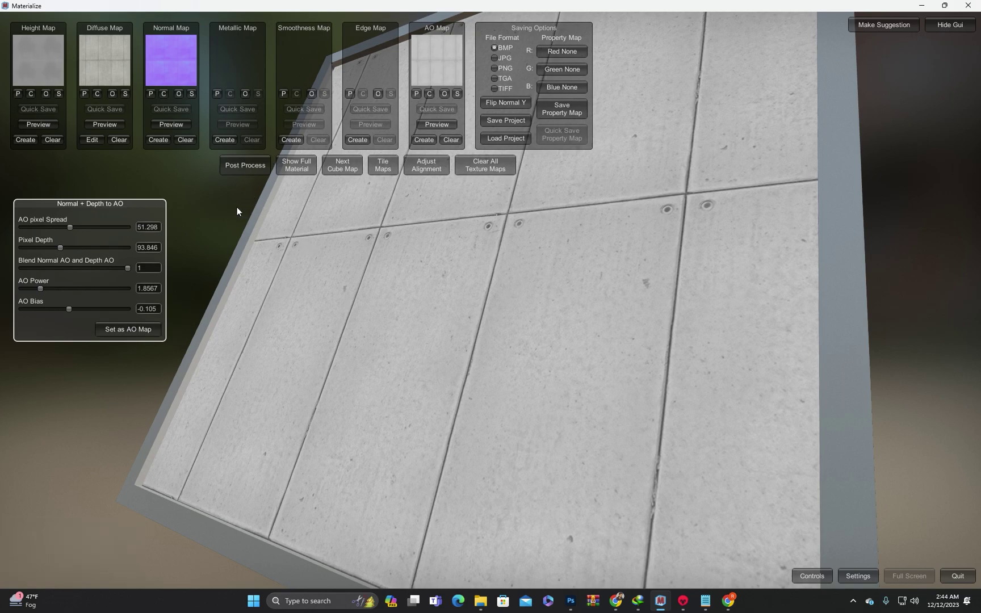
pyautogui.moveTo(238, 209); pyautogui.dragTo(302, 170, button='middle')
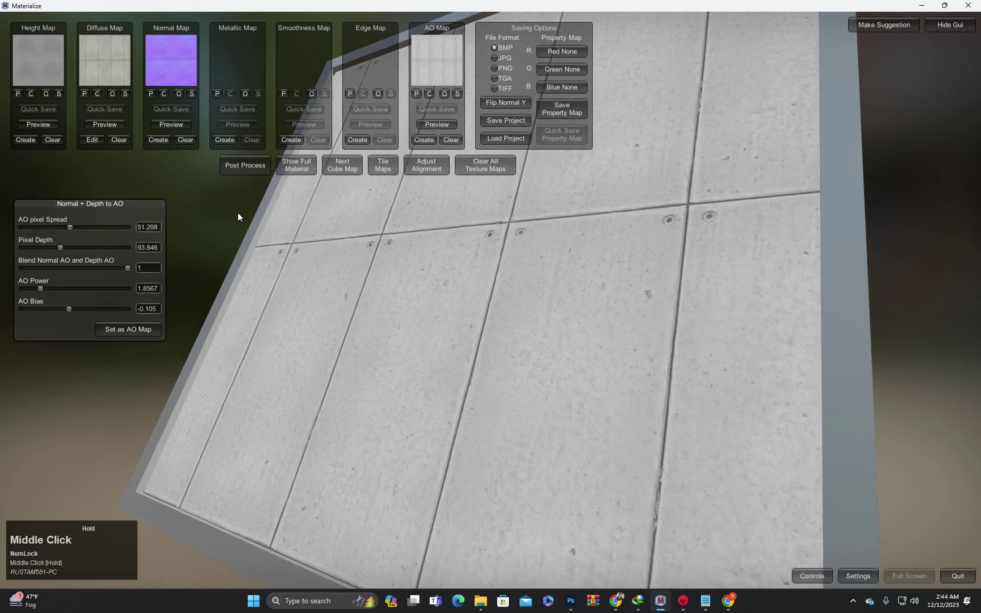
pyautogui.click(300, 166)
pyautogui.moveTo(299, 165)
pyautogui.mouseDown(button='right')
pyautogui.moveTo(395, 282)
pyautogui.moveTo(506, 246)
pyautogui.moveTo(511, 254)
pyautogui.mouseUp(button='right')
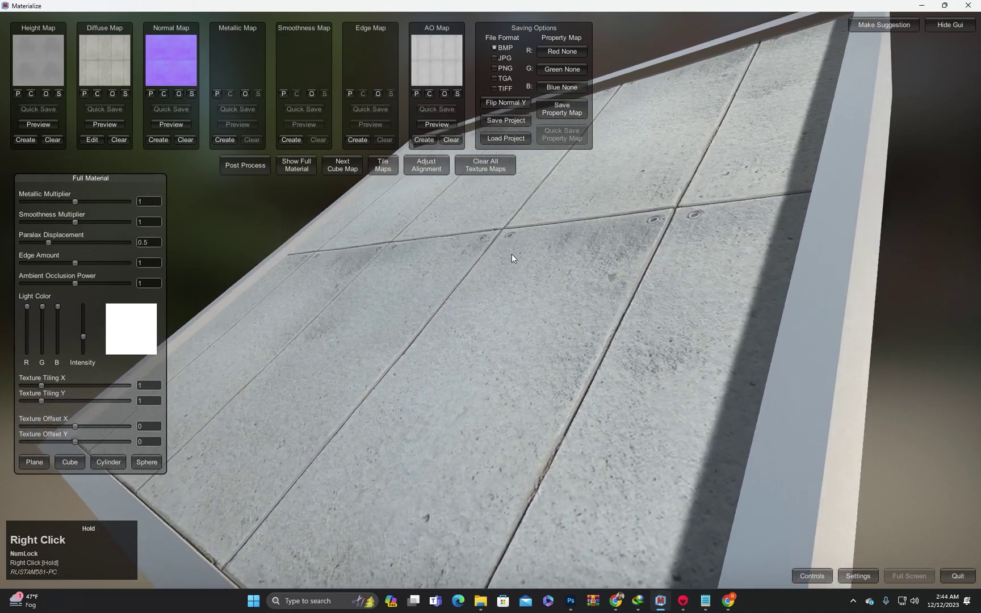
pyautogui.moveTo(511, 254); pyautogui.dragTo(514, 276, button='right')
pyautogui.moveTo(514, 277); pyautogui.dragTo(575, 276, button='middle')
pyautogui.moveTo(577, 275); pyautogui.dragTo(552, 268, button='right')
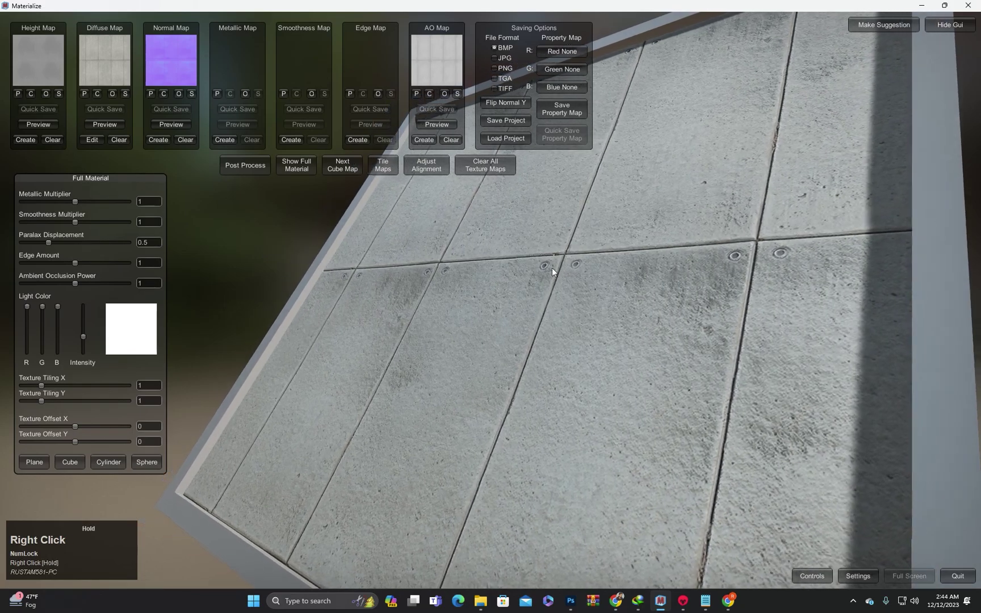
pyautogui.moveTo(552, 268); pyautogui.dragTo(494, 283, button='middle')
pyautogui.moveTo(490, 283); pyautogui.dragTo(155, 120, button='right')
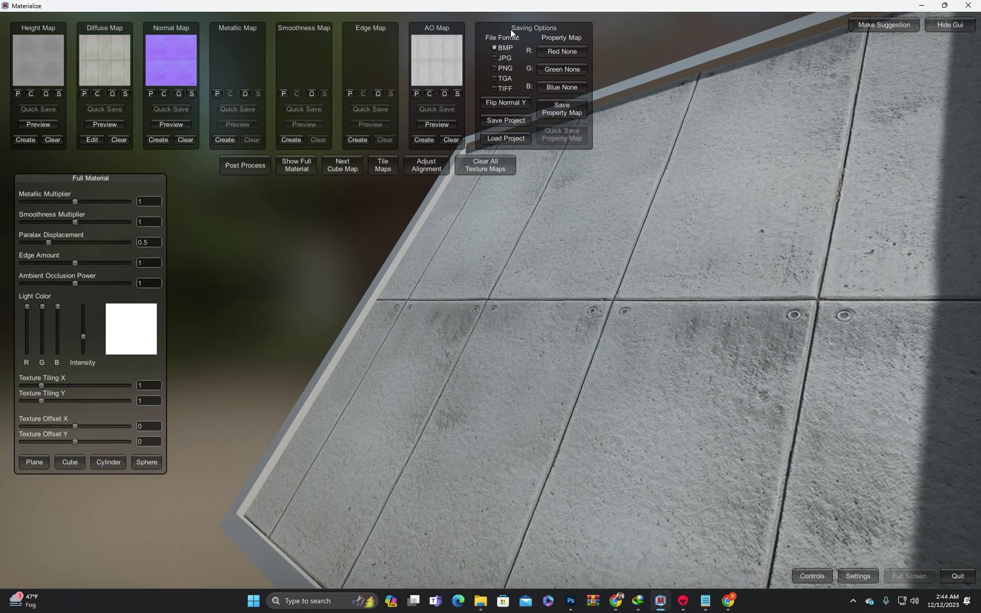
pyautogui.click(495, 59)
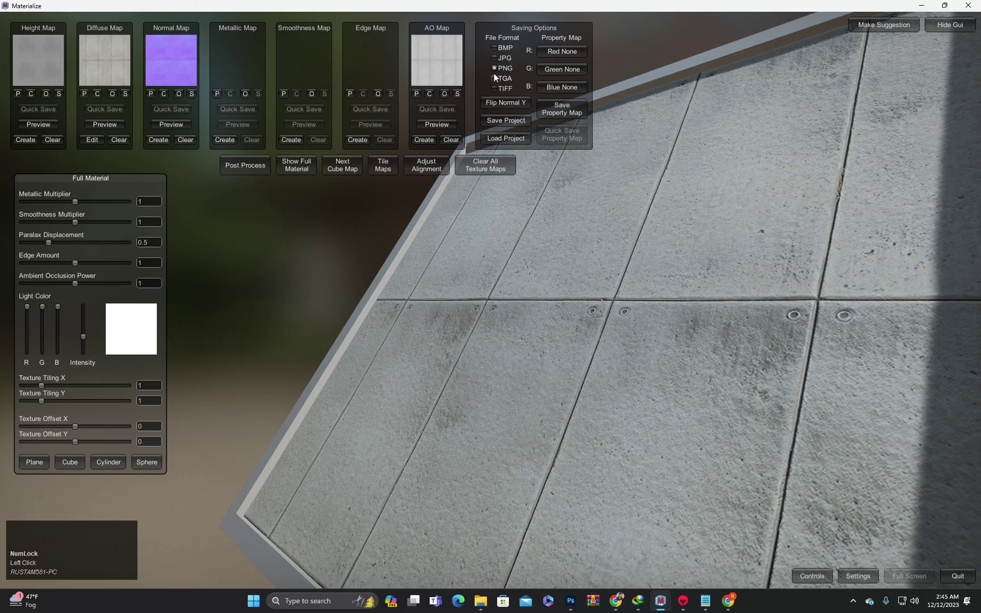
# - Save the project with PNG maps to the Desktop textures and normal maps folder under a concrete PBR name
pyautogui.click(507, 120)
pyautogui.click(187, 199)
pyautogui.click(259, 165)
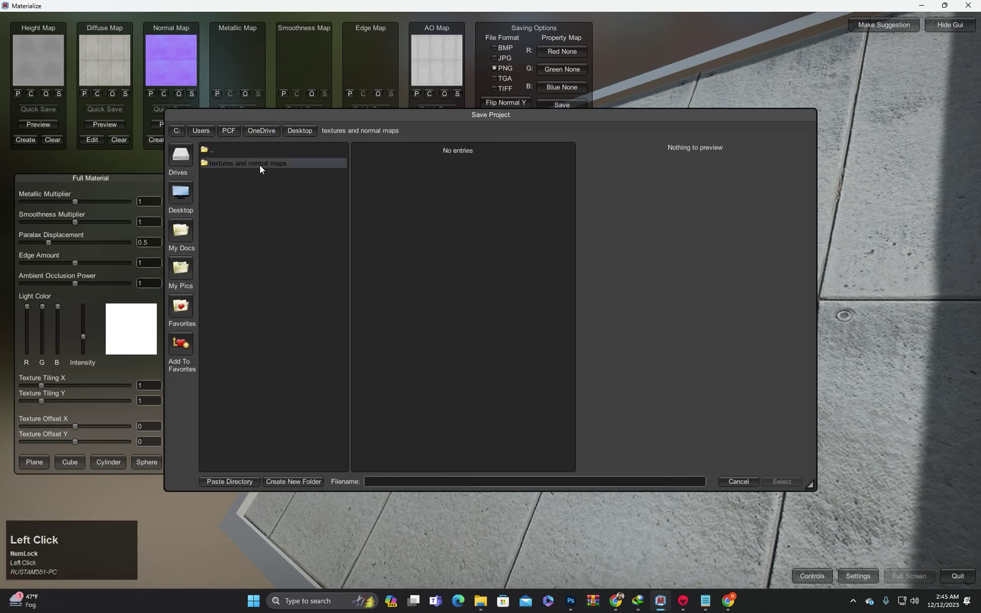
pyautogui.doubleClick(263, 163)
pyautogui.write('concreat ')
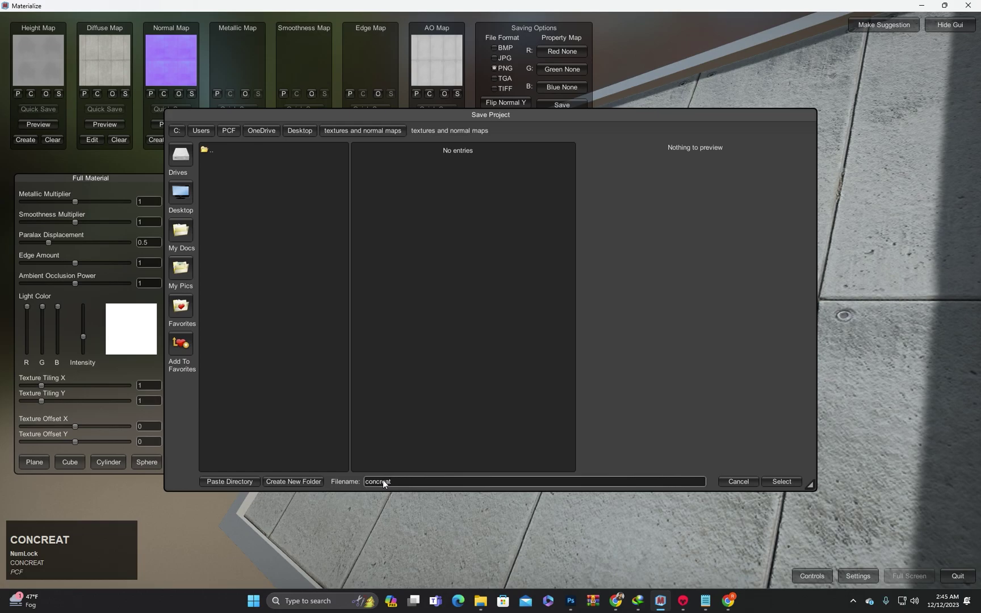
pyautogui.write('b')
pyautogui.press('BackSpace')
pyautogui.write('paveme')
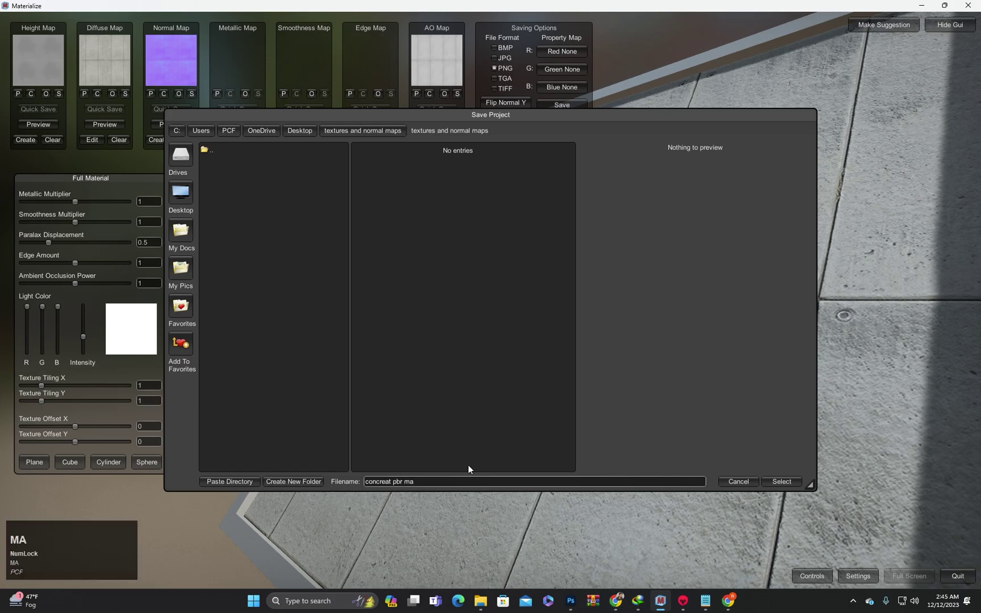
pyautogui.write('nt')
pyautogui.press('Return')
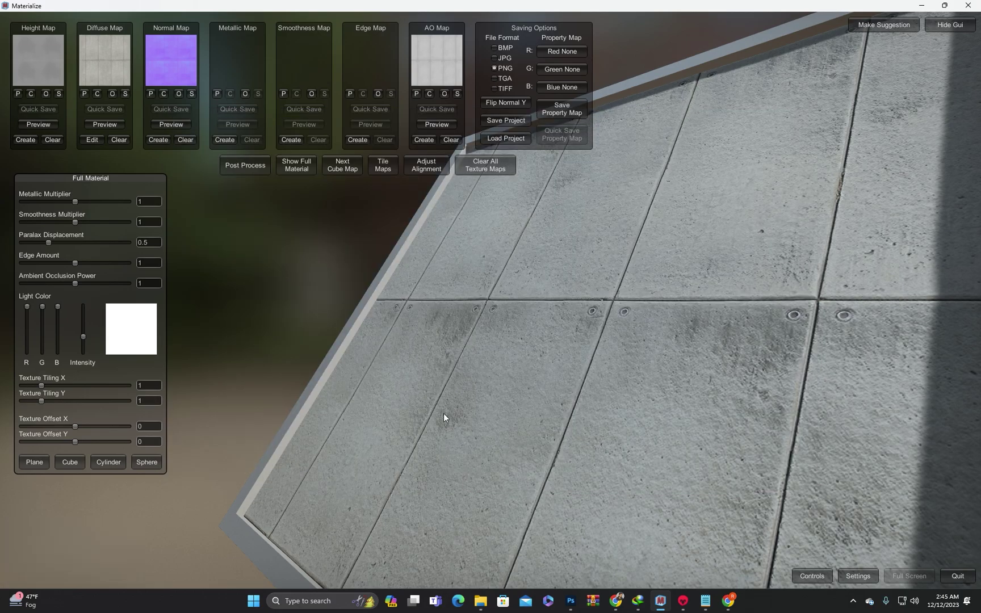
pyautogui.moveTo(480, 601)
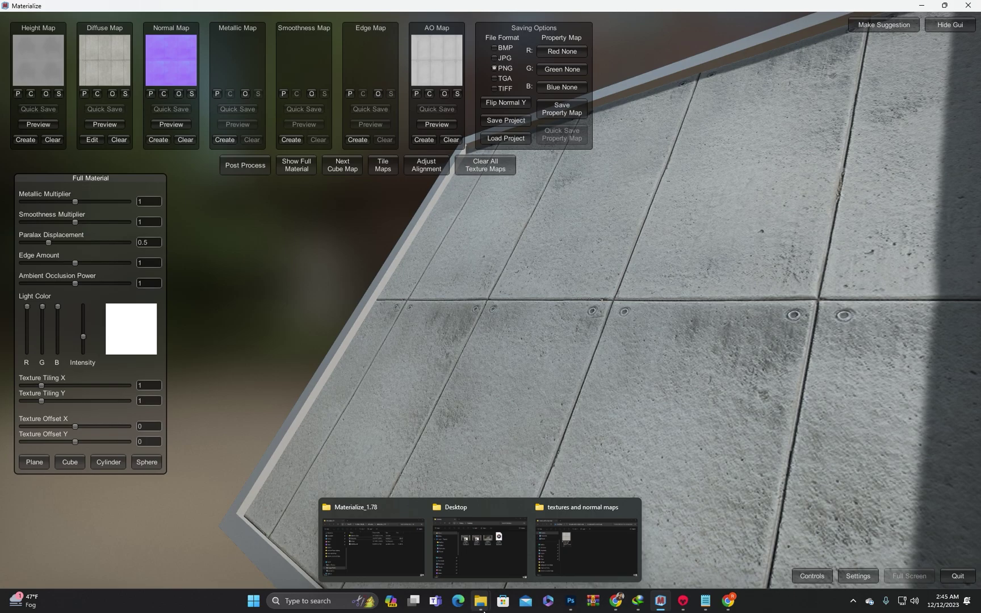
# - Open one of the exported concrete PNG maps in Photos to check it, then return to Materialize
pyautogui.click(587, 545)
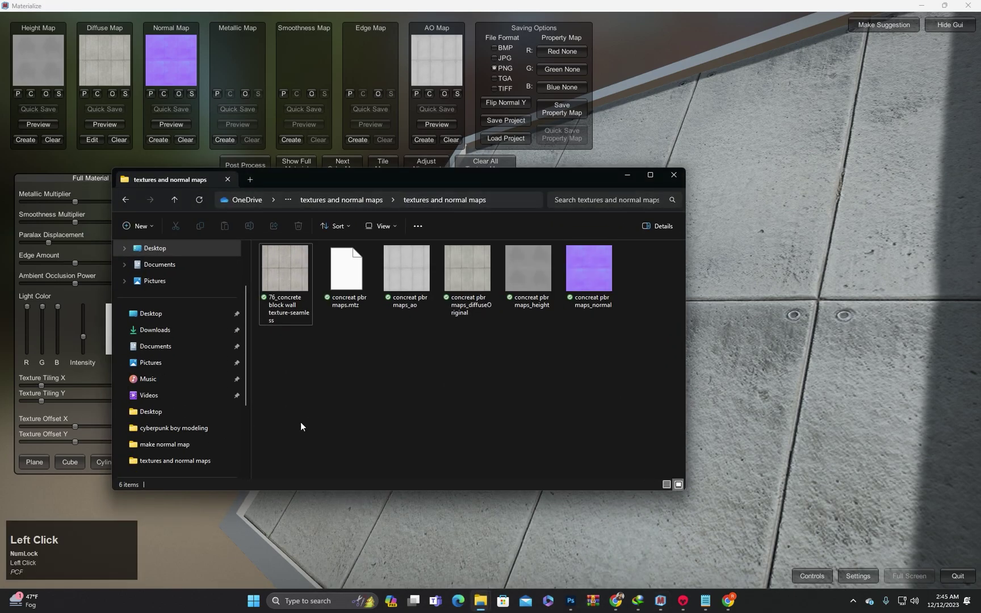
pyautogui.moveTo(380, 183); pyautogui.dragTo(358, 172)
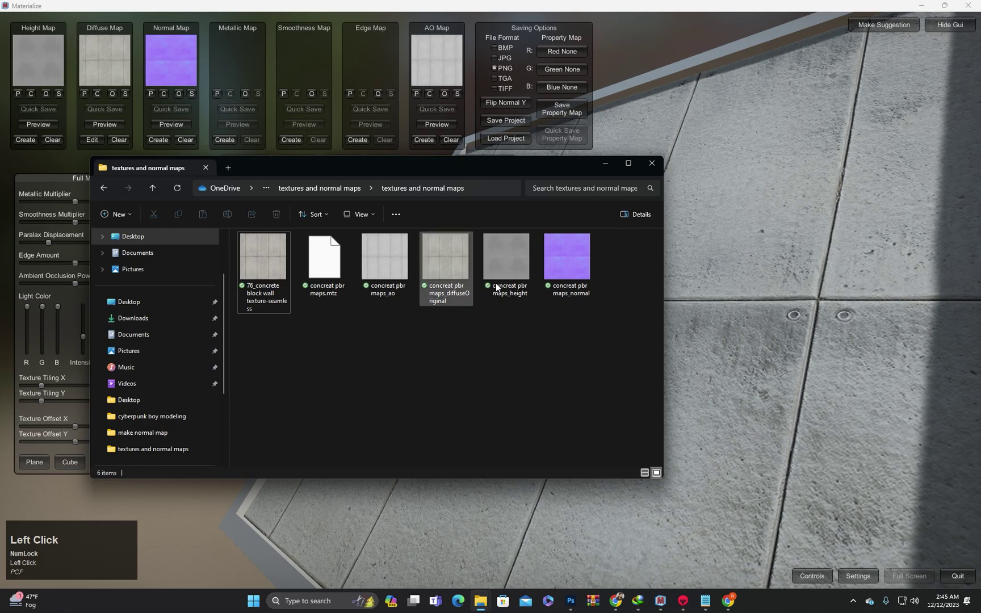
pyautogui.doubleClick(569, 289)
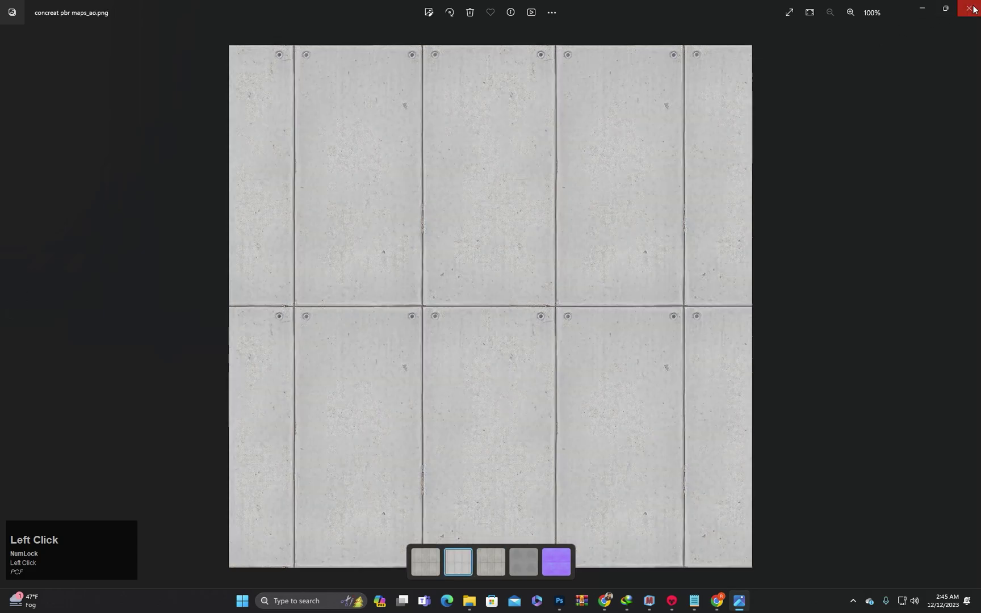
pyautogui.click(967, 8)
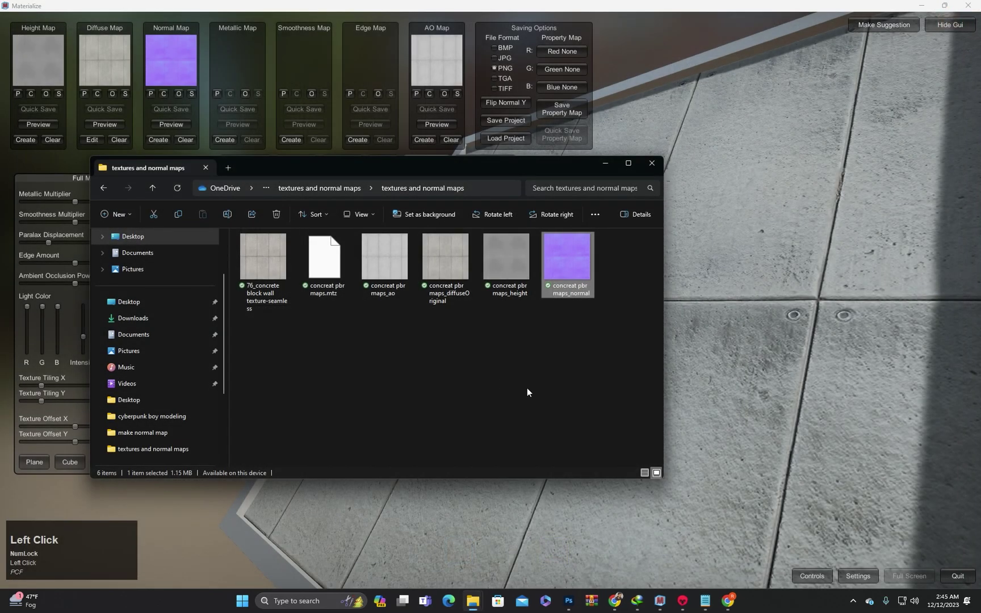
pyautogui.click(603, 164)
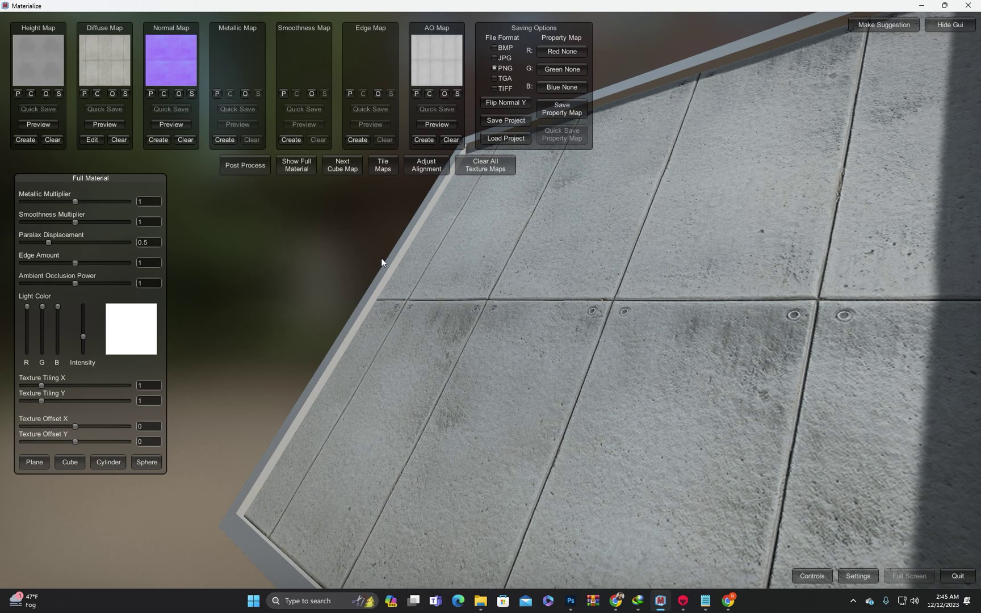
pyautogui.moveTo(379, 275); pyautogui.dragTo(470, 286, button='middle')
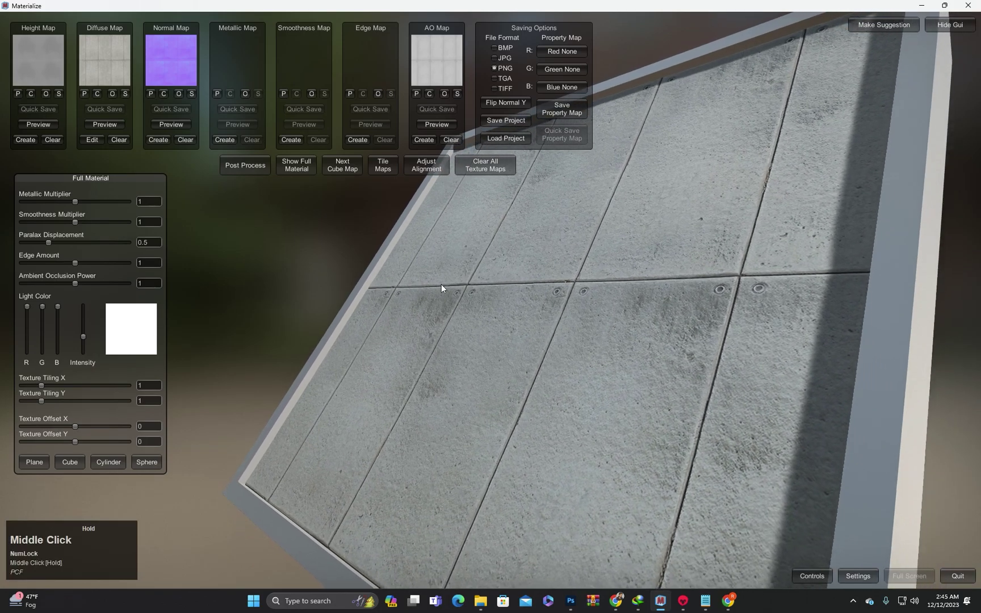
pyautogui.moveTo(500, 299)
pyautogui.mouseDown(button='right')
pyautogui.moveTo(615, 320)
pyautogui.moveTo(488, 295)
pyautogui.moveTo(486, 324)
pyautogui.mouseUp(button='right')
pyautogui.moveTo(485, 323); pyautogui.dragTo(485, 312, button='middle')
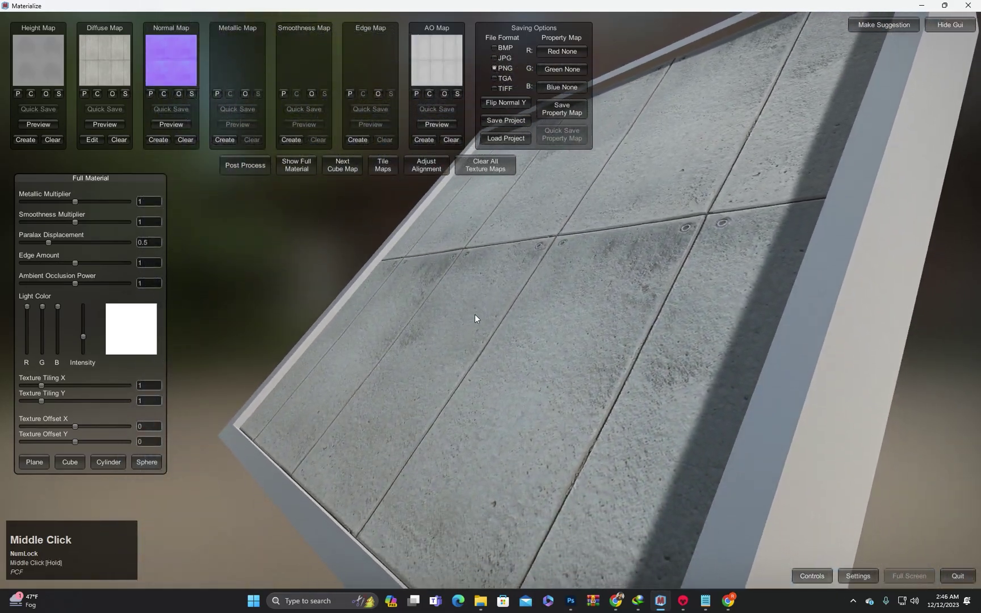
pyautogui.moveTo(474, 314); pyautogui.dragTo(485, 305, button='right')
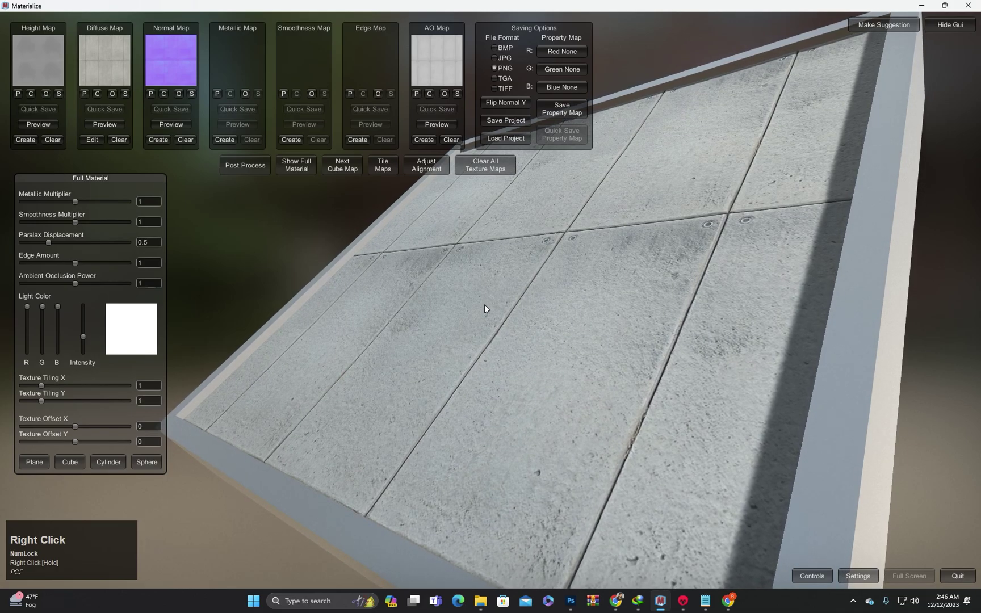